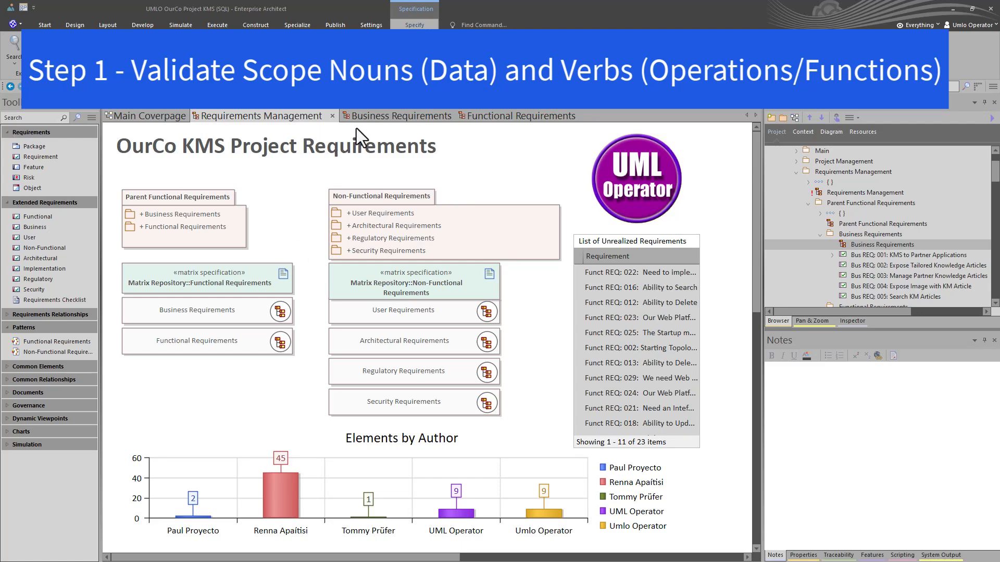
Open the Business Requirements and review Bus REQ 001 to 005 for scope nouns and verbs.
{"action": "left_click", "coordinate": [373, 121]}
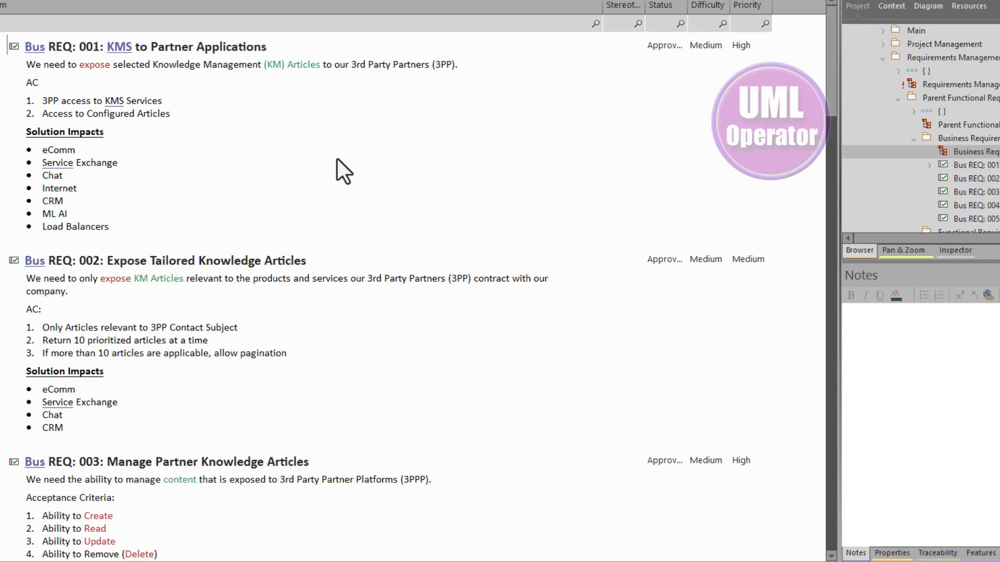
{"action": "scroll", "coordinate": [240, 159], "scroll_direction": "down", "scroll_amount": 6}
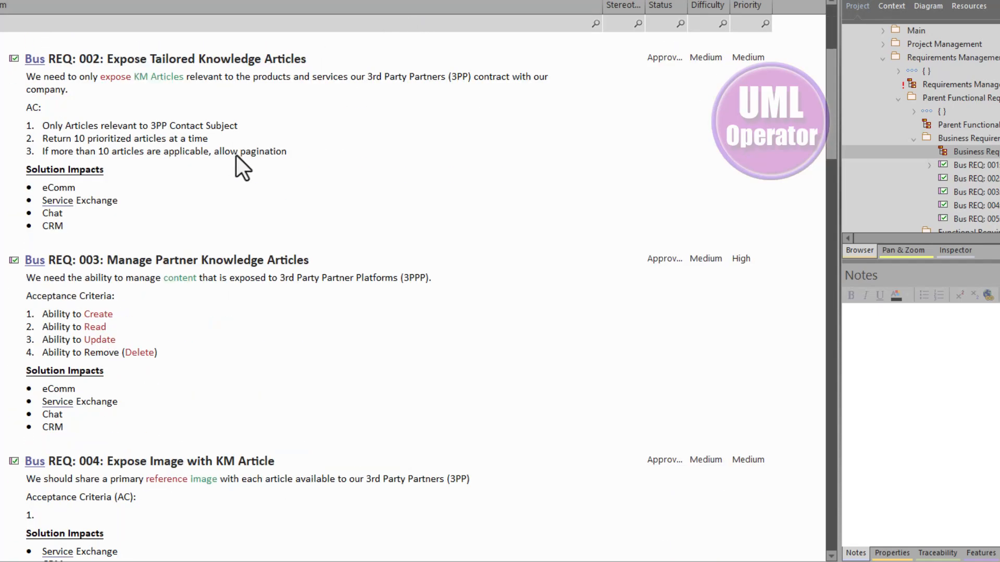
{"action": "scroll", "coordinate": [248, 177], "scroll_direction": "down", "scroll_amount": 3}
{"action": "scroll", "coordinate": [445, 208], "scroll_direction": "up", "scroll_amount": 9}
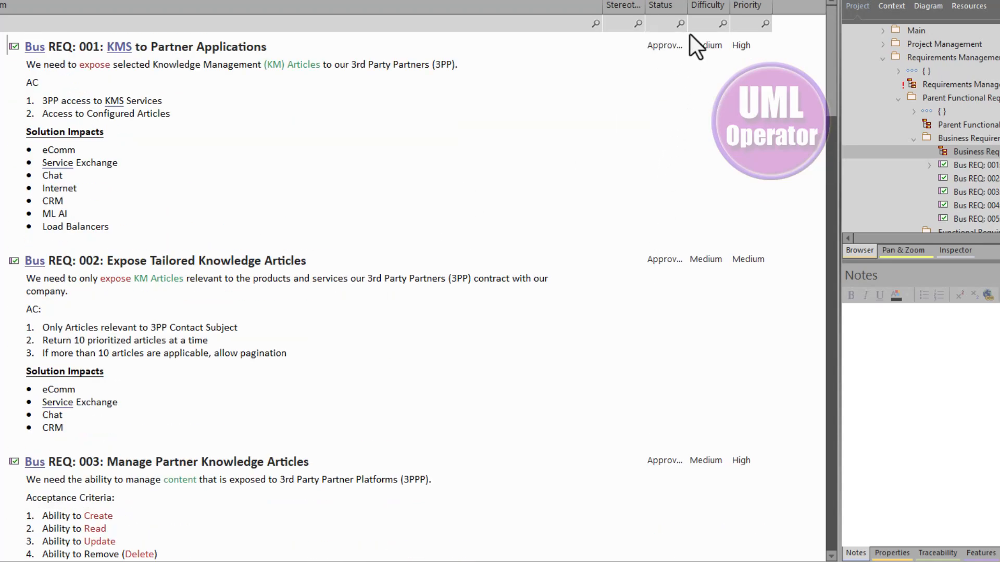
{"action": "scroll", "coordinate": [689, 153], "scroll_direction": "down", "scroll_amount": 10}
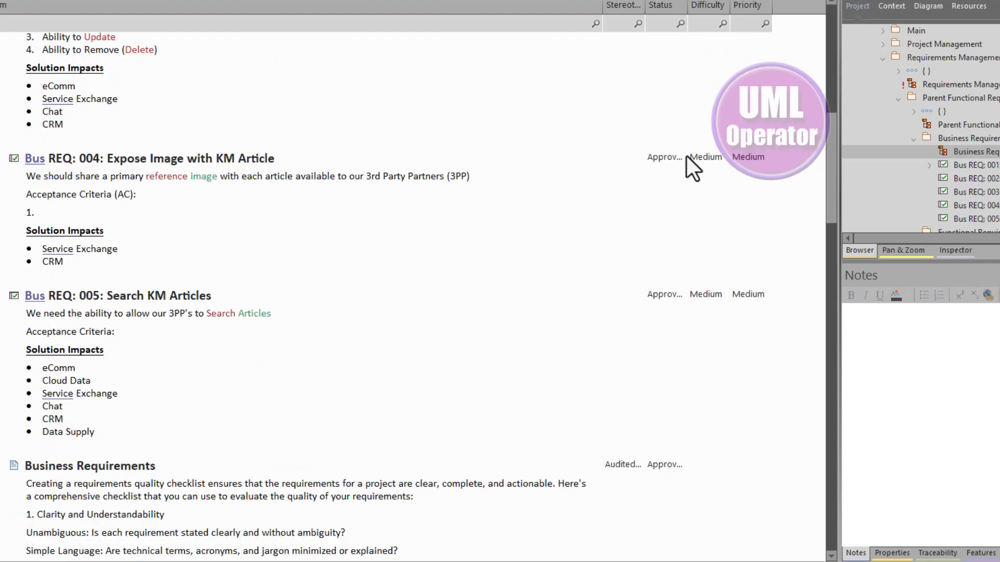
{"action": "scroll", "coordinate": [686, 156], "scroll_direction": "down", "scroll_amount": 5}
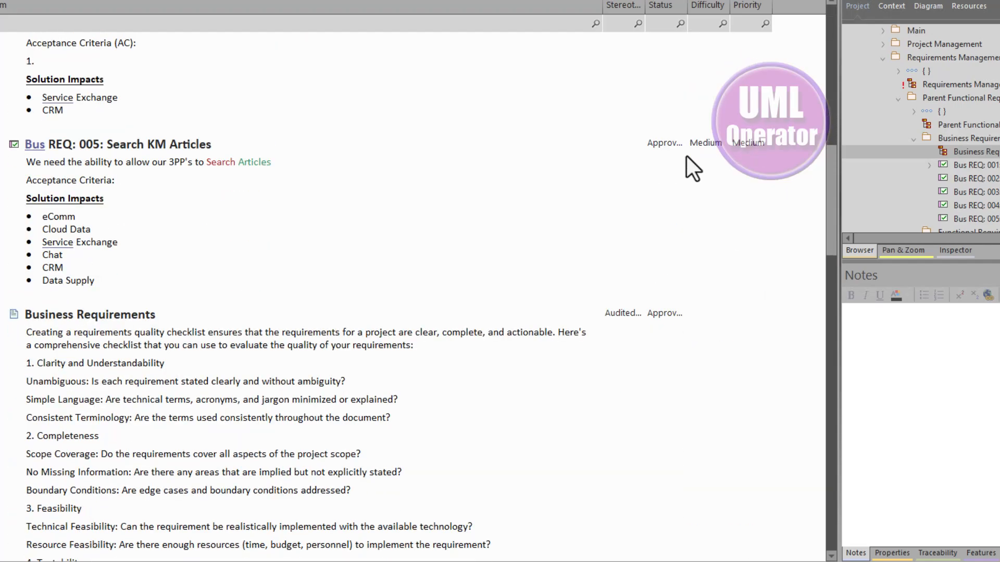
{"action": "scroll", "coordinate": [686, 155], "scroll_direction": "up", "scroll_amount": 5}
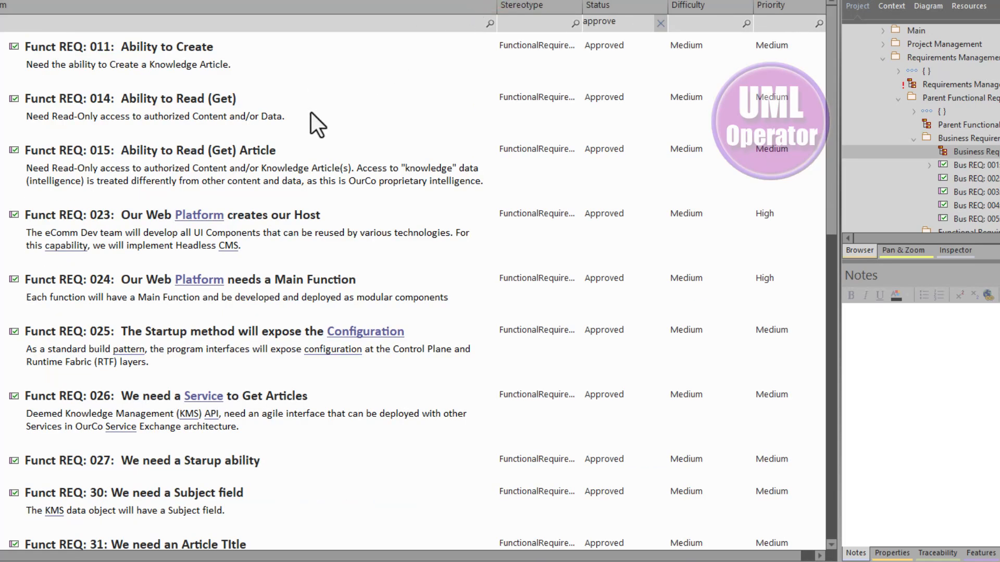
Review the functional requirements filtered to approved status, from Ability to Create through the unique ID for each Article.
{"action": "scroll", "coordinate": [248, 143], "scroll_direction": "down", "scroll_amount": 8}
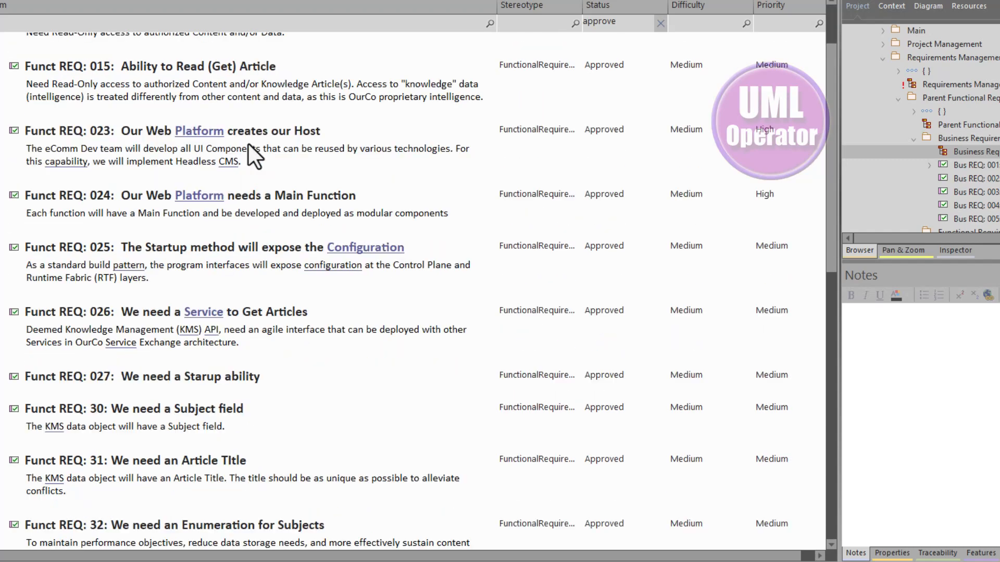
{"action": "scroll", "coordinate": [245, 172], "scroll_direction": "up", "scroll_amount": 4}
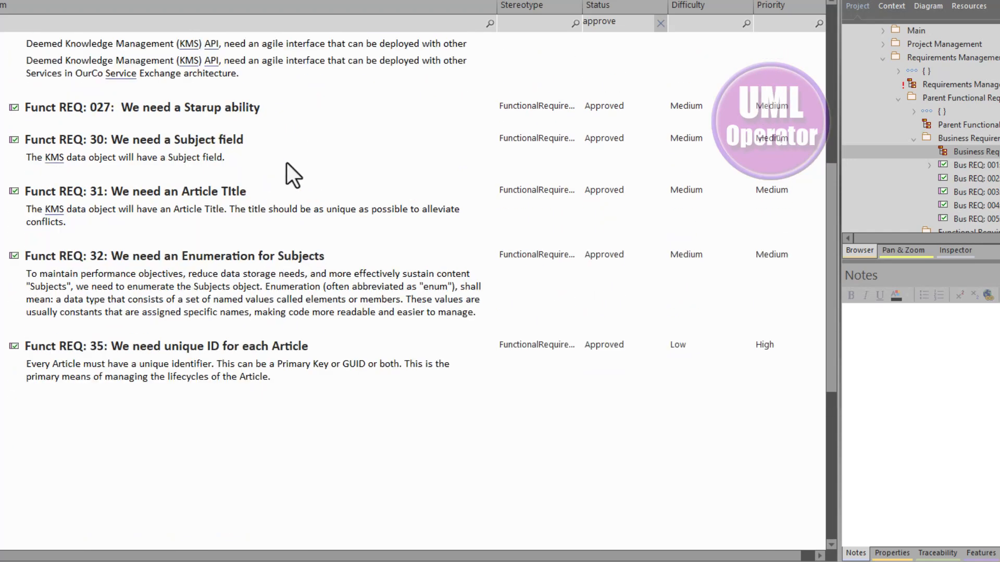
{"action": "left_click", "coordinate": [594, 21]}
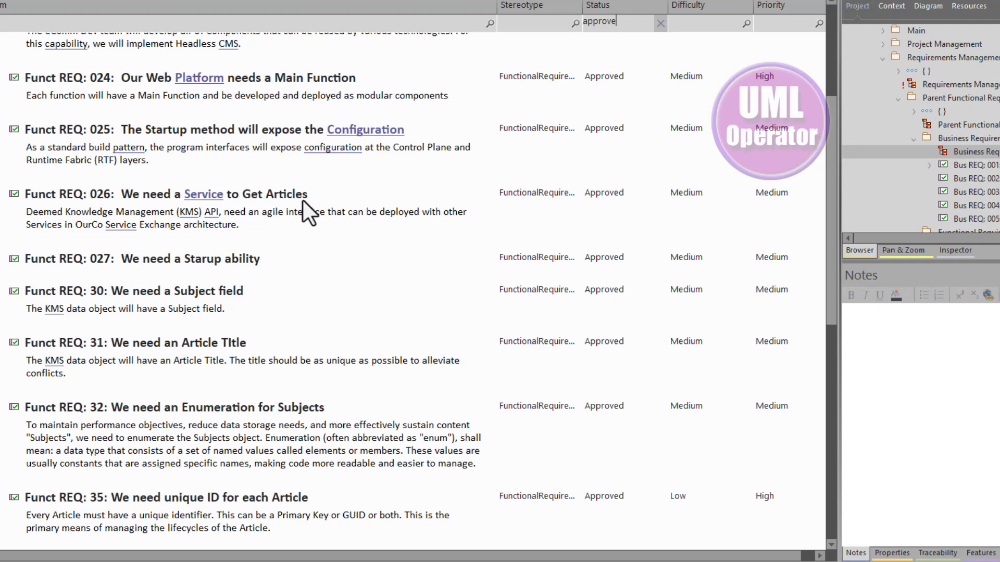
{"action": "scroll", "coordinate": [312, 201], "scroll_direction": "down", "scroll_amount": 3}
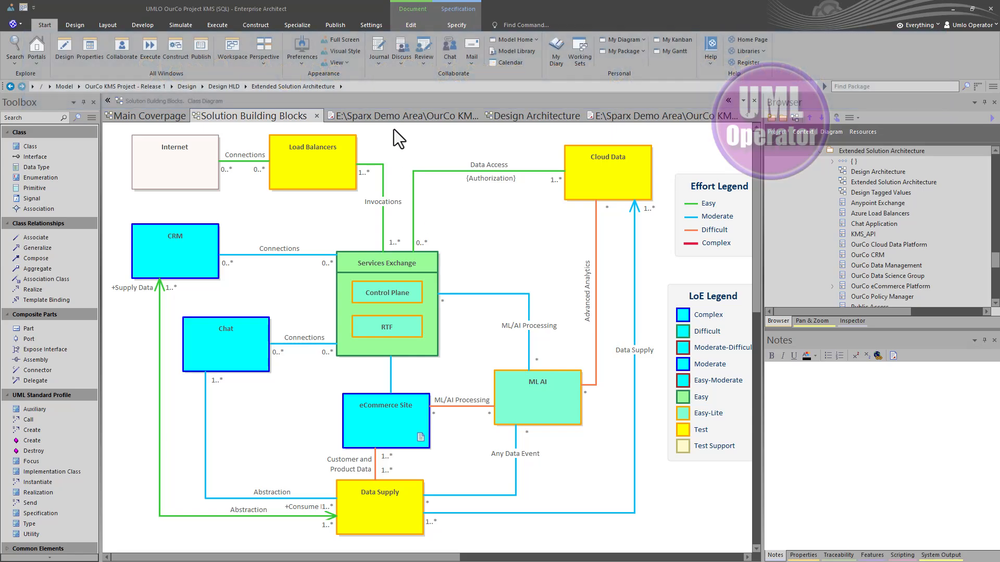
Review the Building Blocks report, the Design Architecture diagram and the Extended Solution Architecture report.
{"action": "left_click", "coordinate": [395, 112]}
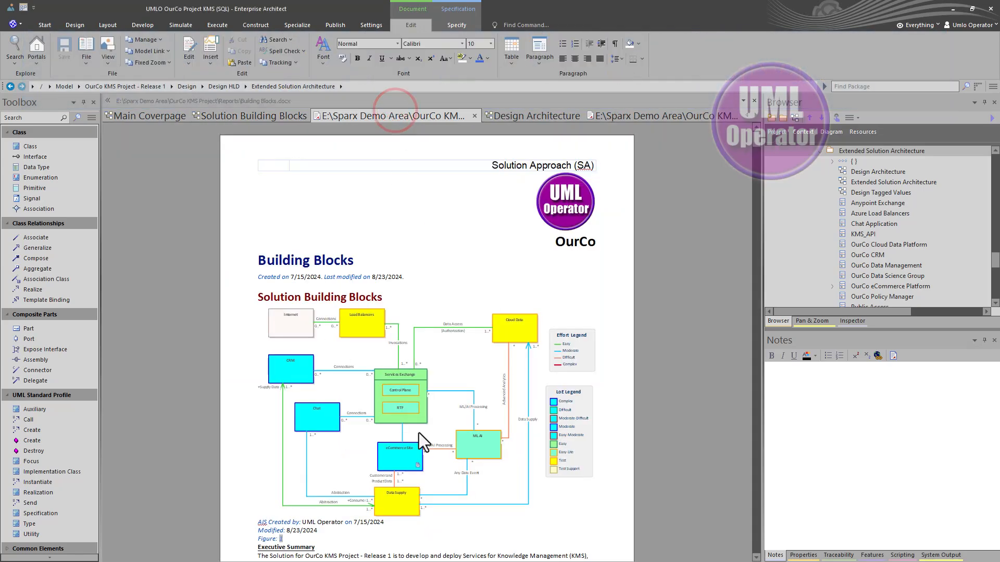
{"action": "scroll", "coordinate": [398, 412], "scroll_direction": "down", "scroll_amount": 15}
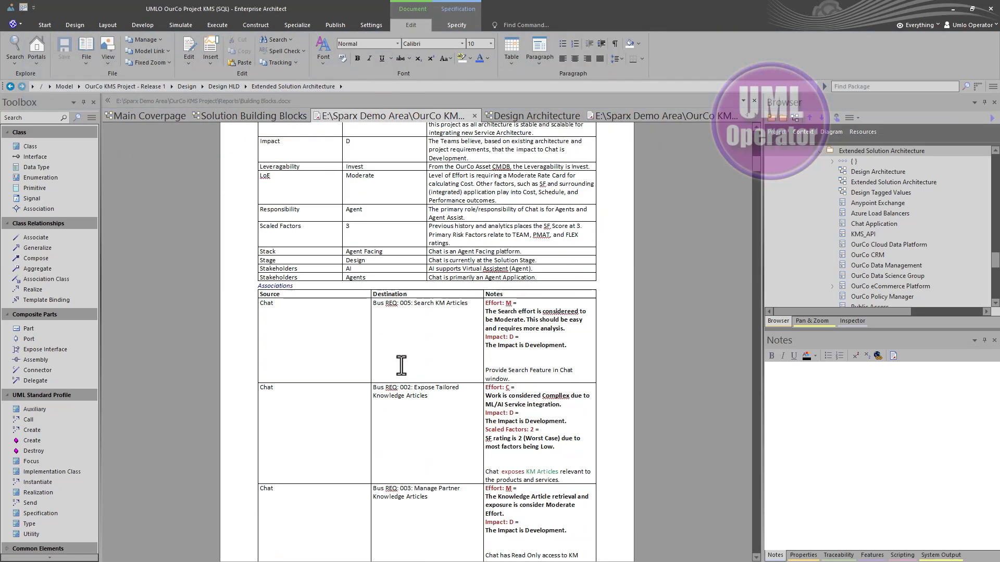
{"action": "left_click", "coordinate": [514, 116]}
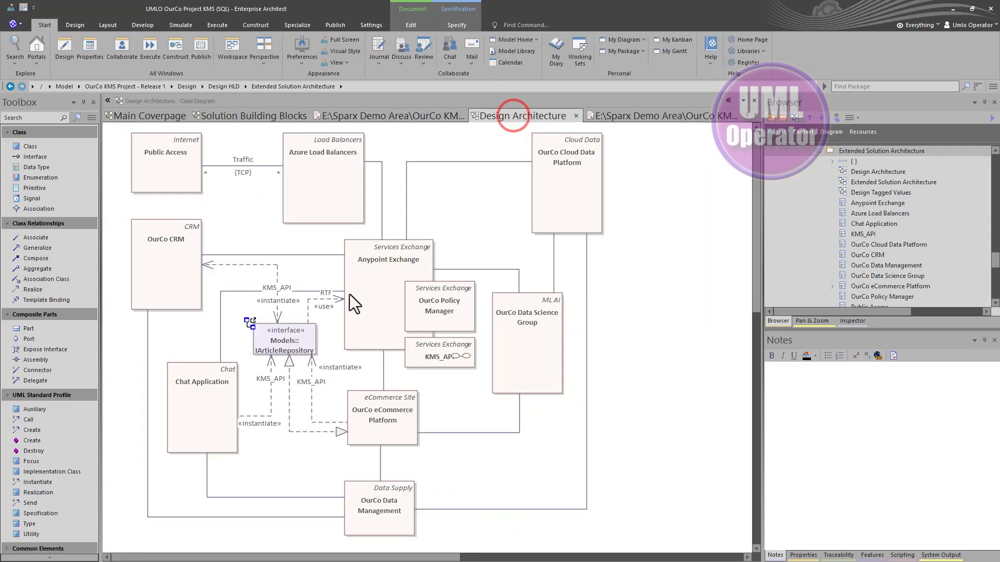
{"action": "left_click", "coordinate": [630, 116]}
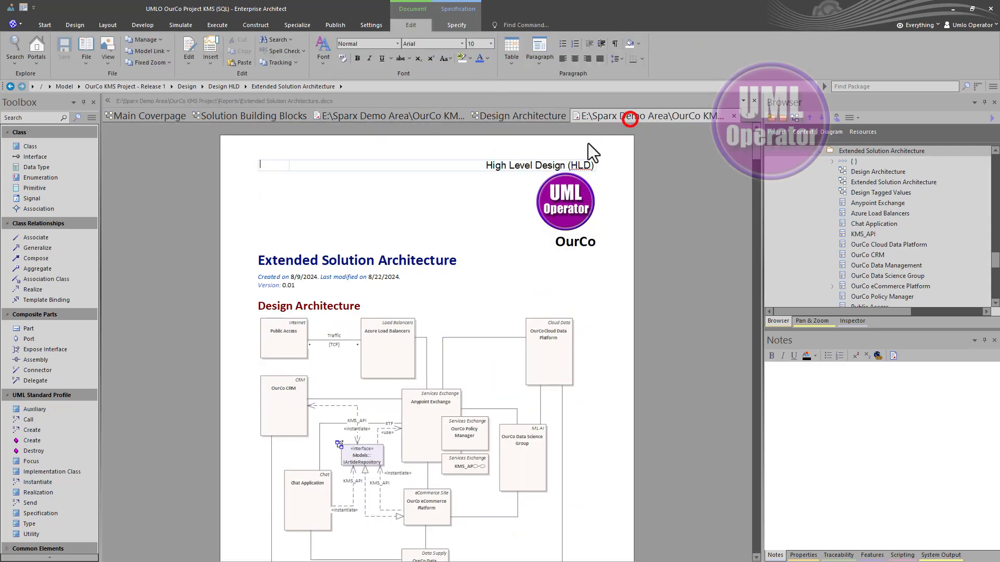
{"action": "scroll", "coordinate": [399, 348], "scroll_direction": "down", "scroll_amount": 10}
{"action": "scroll", "coordinate": [402, 348], "scroll_direction": "down", "scroll_amount": 3}
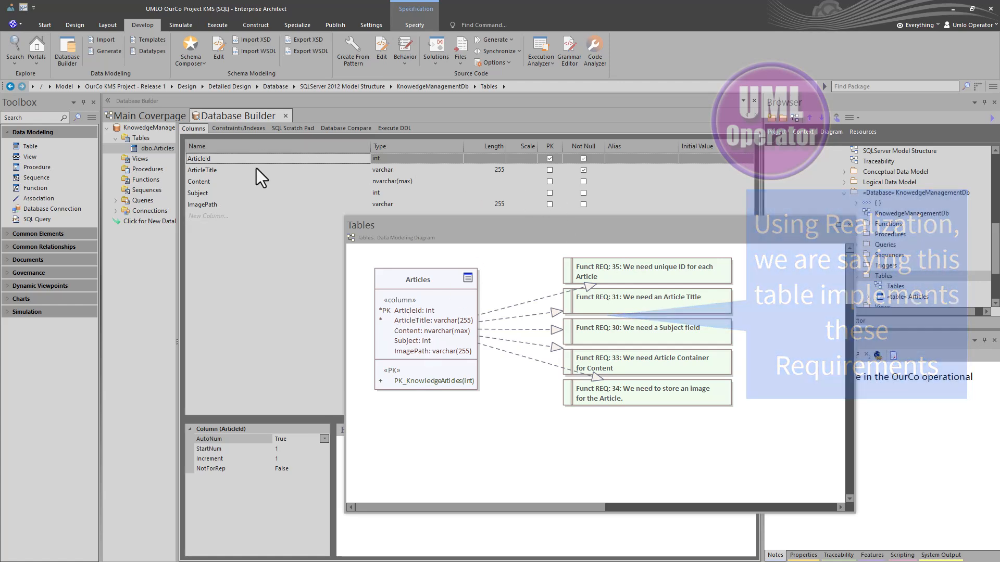
Examine the notes and properties of each dbo.Articles column in the Database Builder, from ArticleId to ImagePath.
{"action": "left_click_drag", "start_coordinate": [823, 224], "coordinate": [436, 328]}
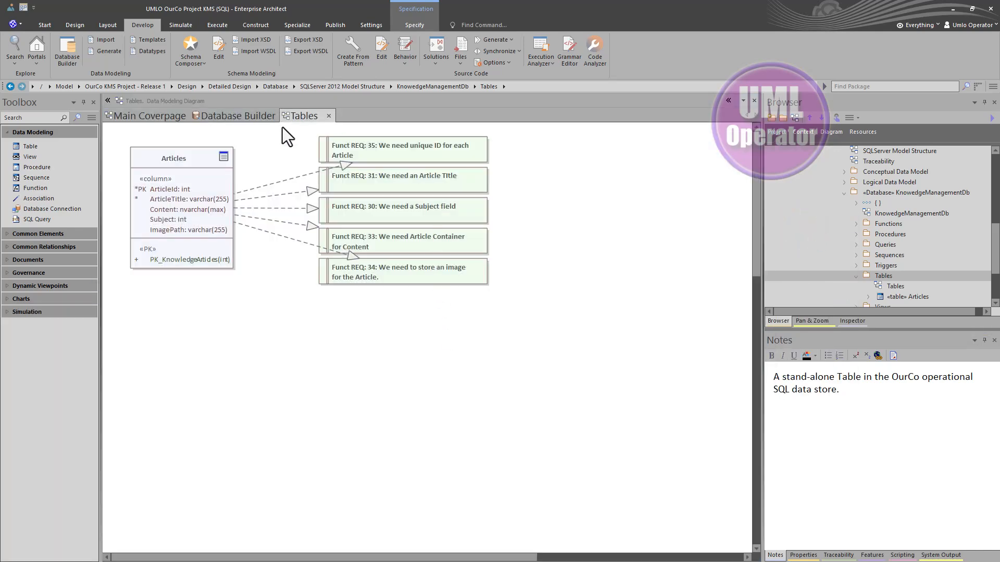
{"action": "left_click", "coordinate": [248, 115]}
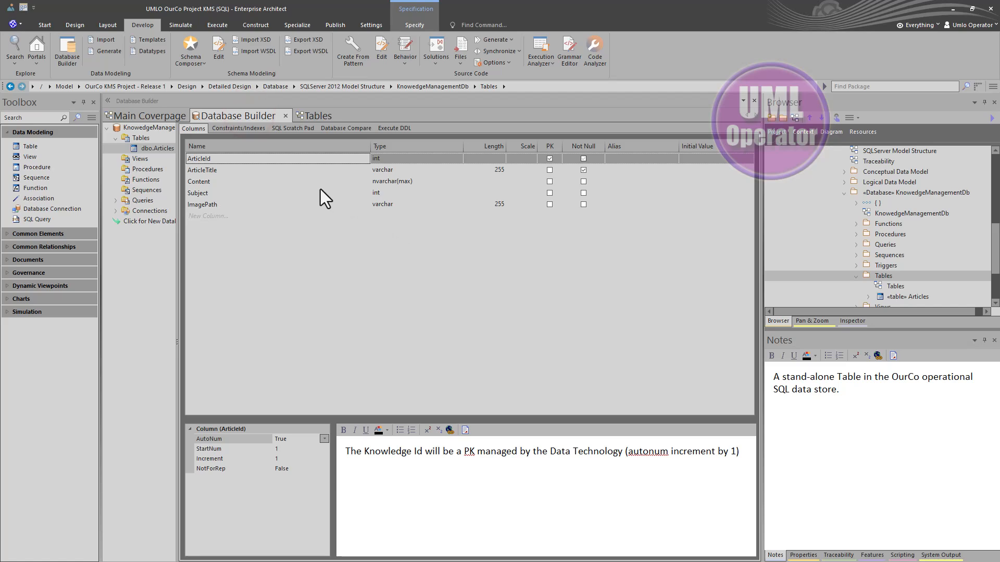
{"action": "left_click", "coordinate": [257, 158]}
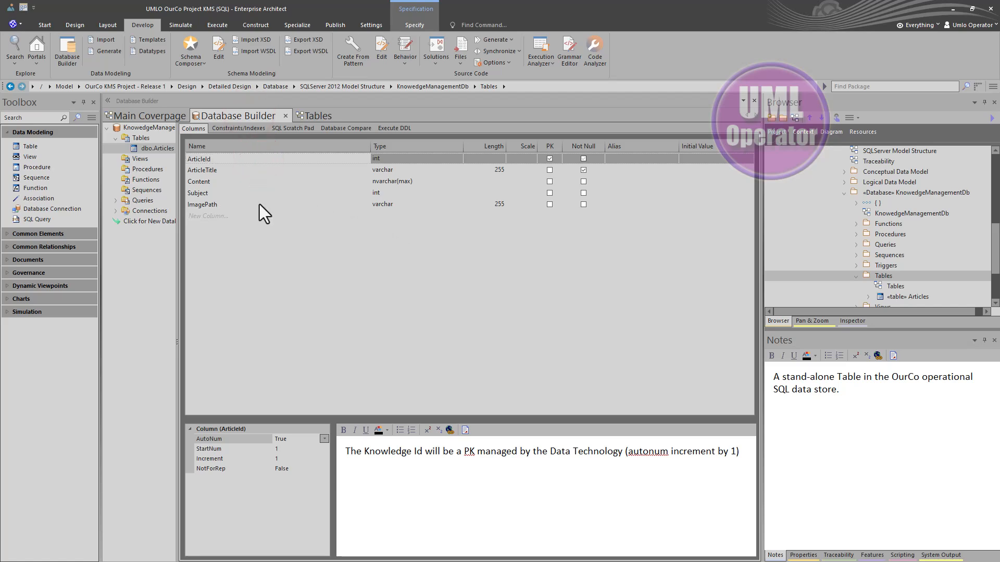
{"action": "left_click_drag", "start_coordinate": [356, 451], "coordinate": [629, 449]}
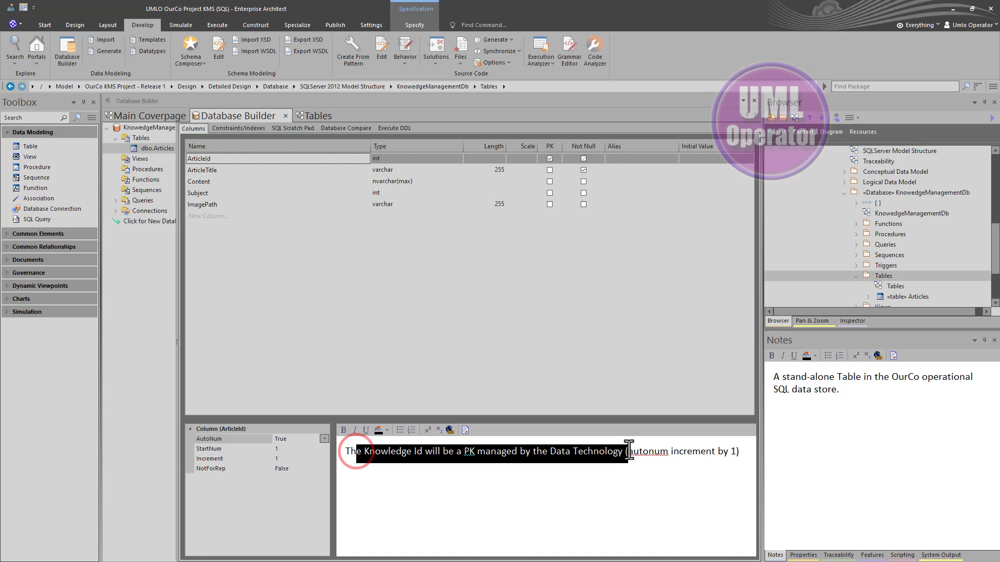
{"action": "left_click", "coordinate": [218, 170]}
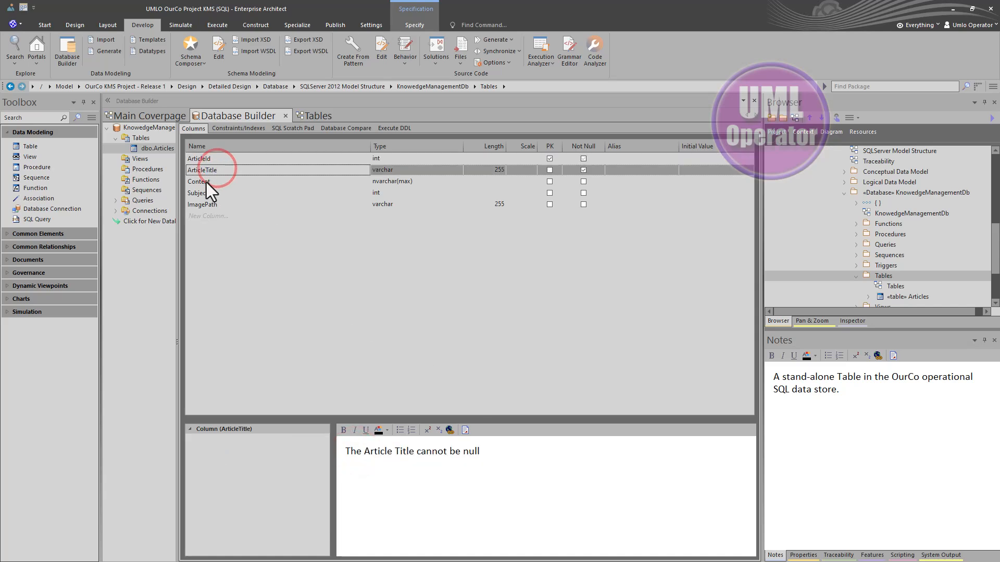
{"action": "left_click", "coordinate": [206, 182]}
{"action": "left_click", "coordinate": [202, 193]}
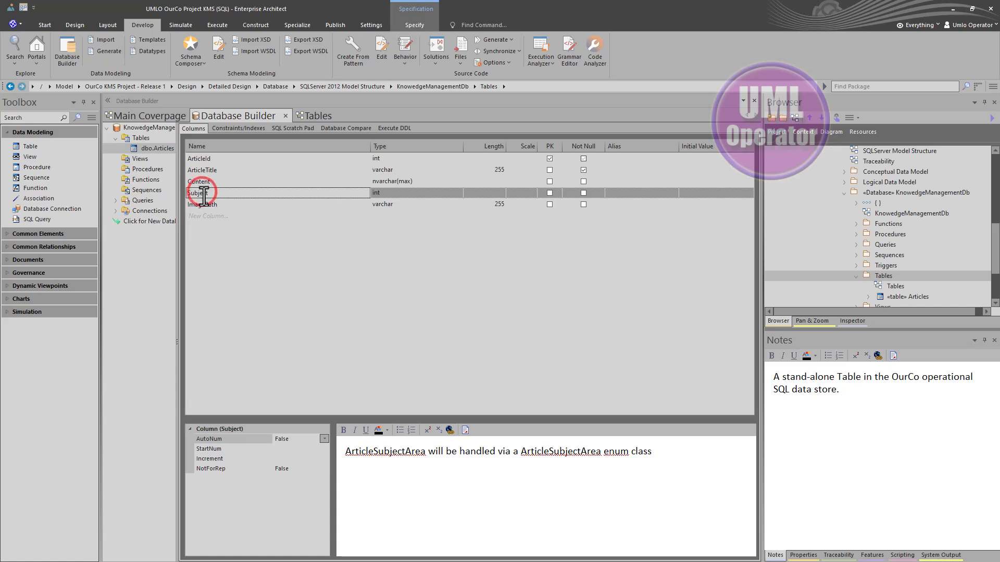
{"action": "left_click", "coordinate": [204, 204]}
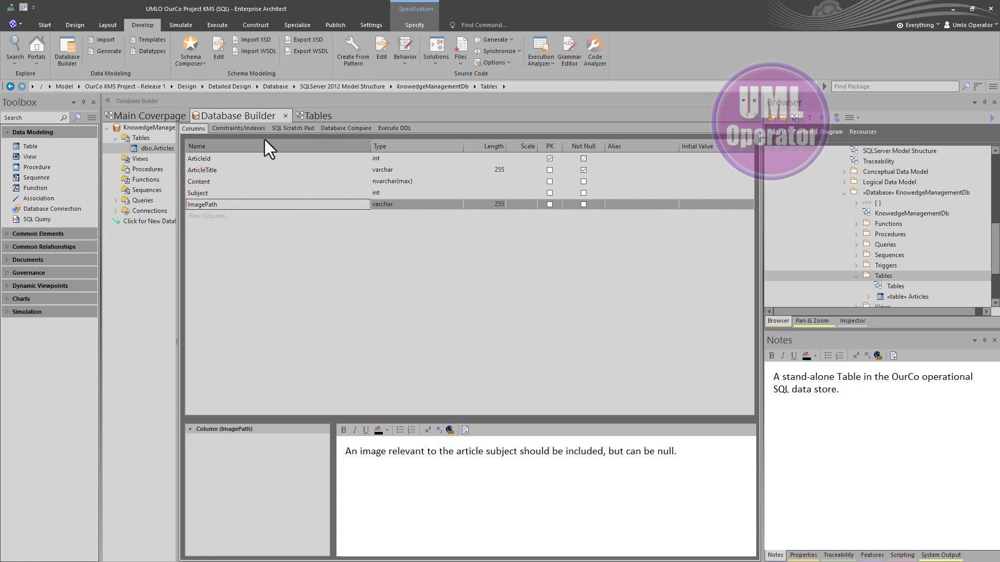
Generate the DDL for the dbo.Articles table to the single file Articles.sql in the project's Design\Data folder and view the script.
{"action": "left_click", "coordinate": [307, 118]}
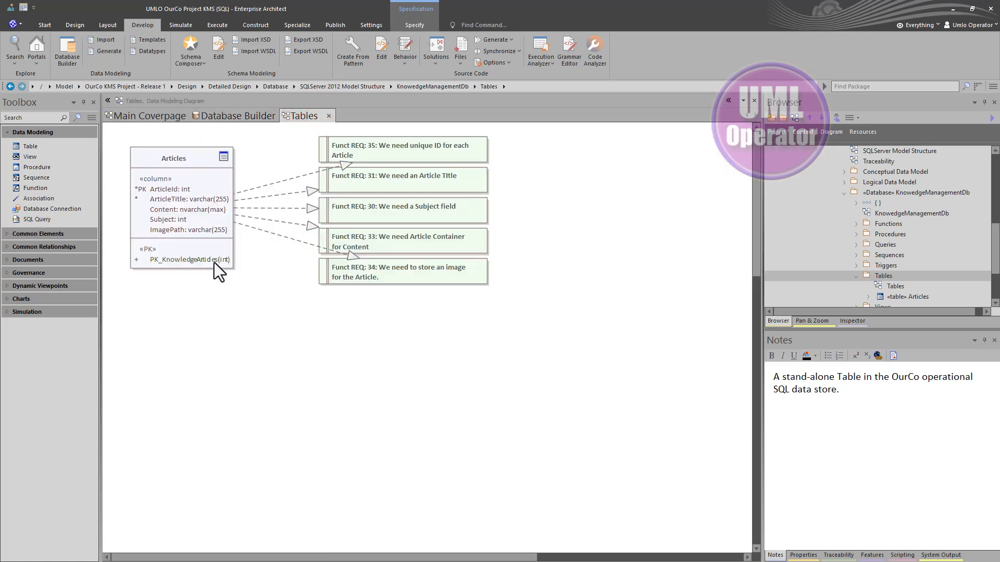
{"action": "right_click", "coordinate": [232, 298]}
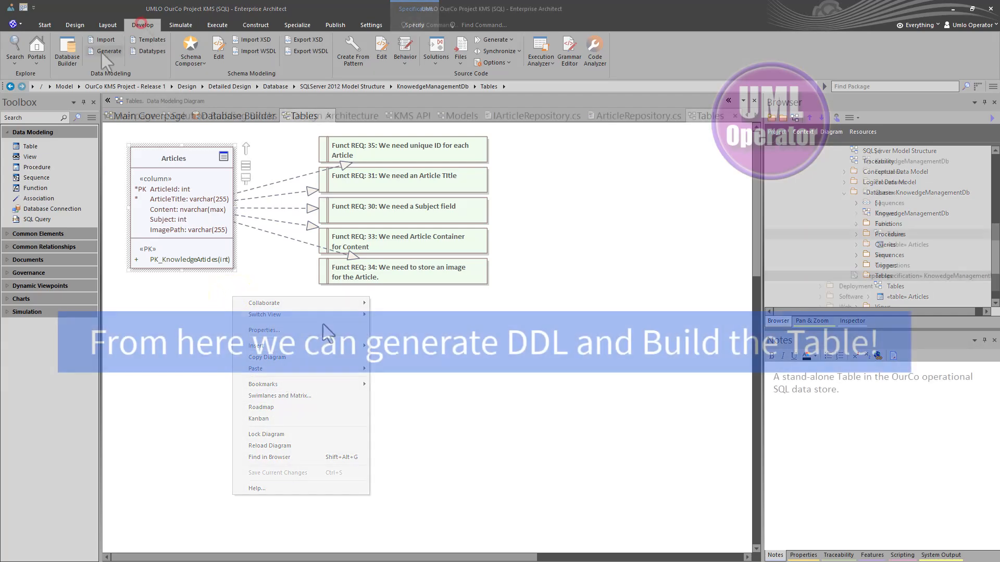
{"action": "left_click", "coordinate": [103, 51]}
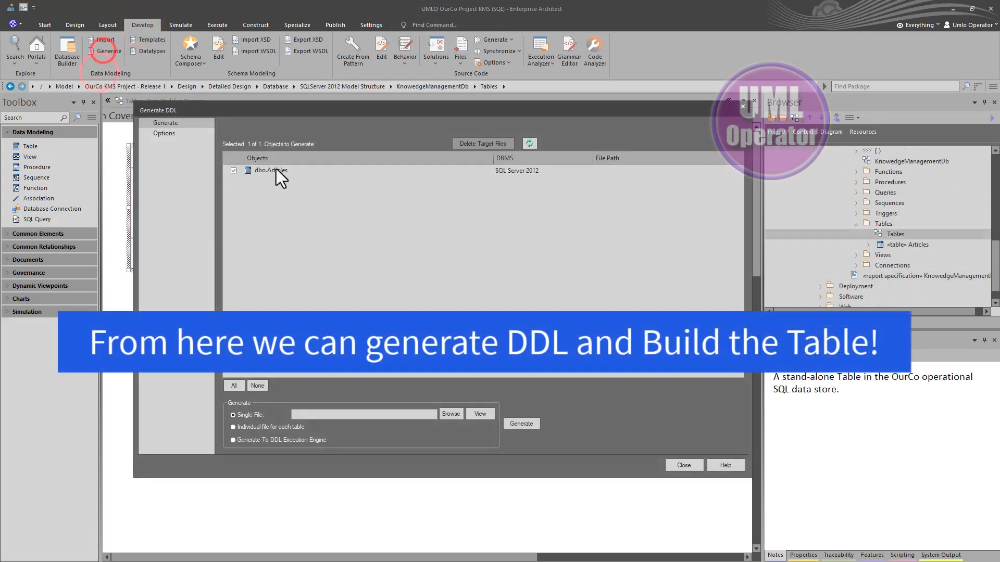
{"action": "left_click", "coordinate": [451, 414]}
{"action": "left_click", "coordinate": [529, 528]}
{"action": "left_click", "coordinate": [524, 286]}
{"action": "left_click", "coordinate": [521, 424]}
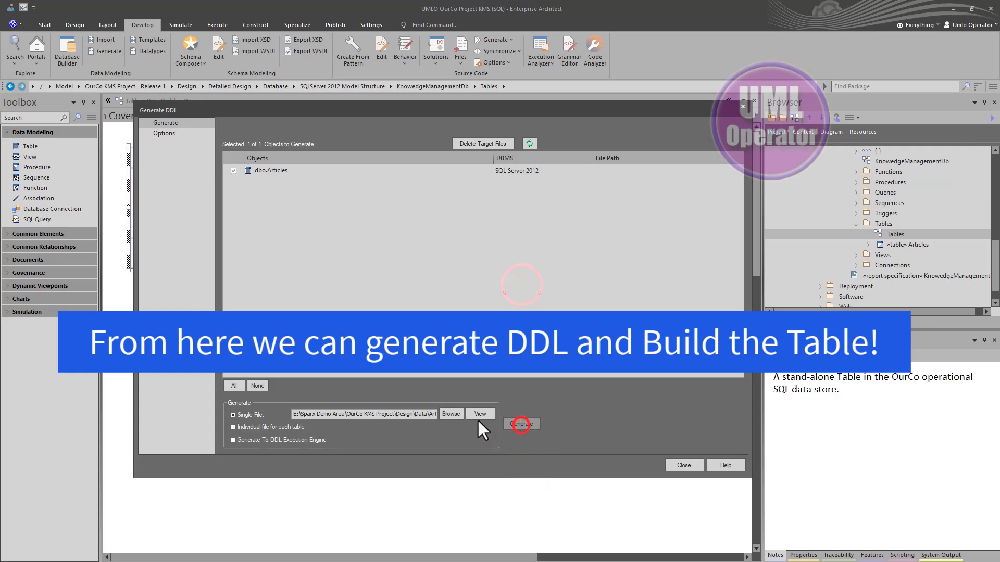
{"action": "left_click", "coordinate": [478, 416]}
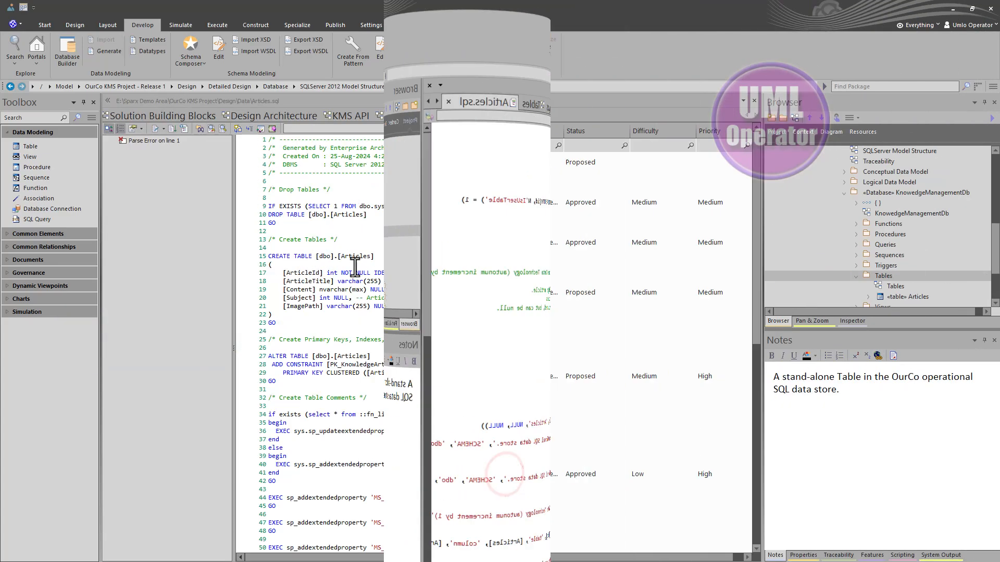
Switch the Tables diagram from its specification view to the relation matrix, limited to connected elements, and select Articles as the source.
{"action": "left_click", "coordinate": [327, 112]}
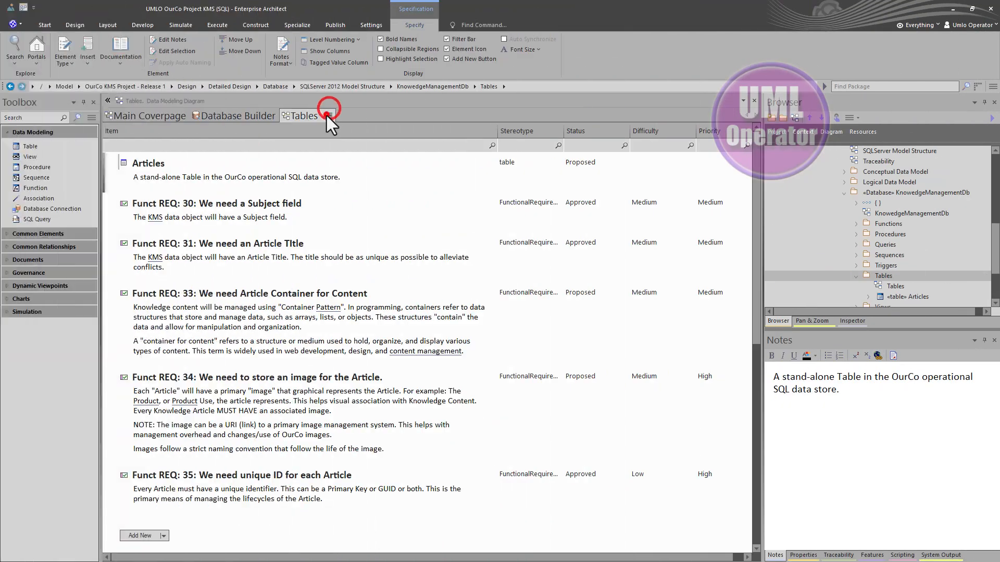
{"action": "right_click", "coordinate": [277, 331]}
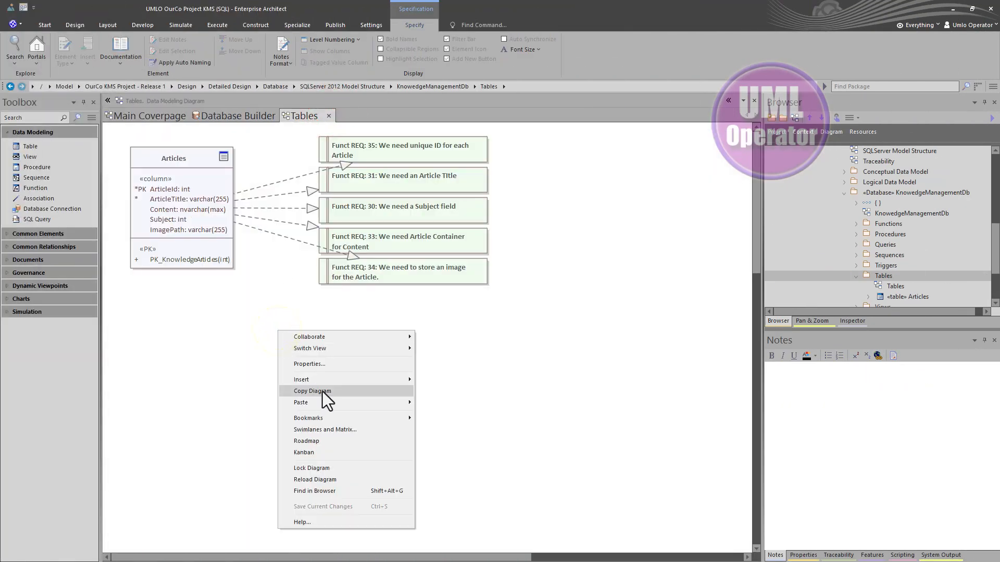
{"action": "left_click", "coordinate": [339, 350]}
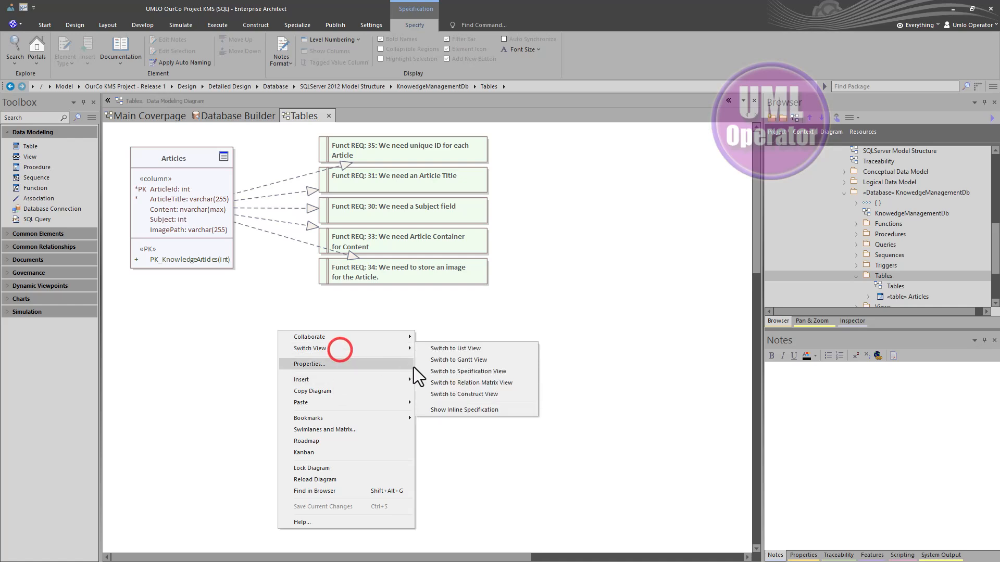
{"action": "left_click", "coordinate": [455, 384]}
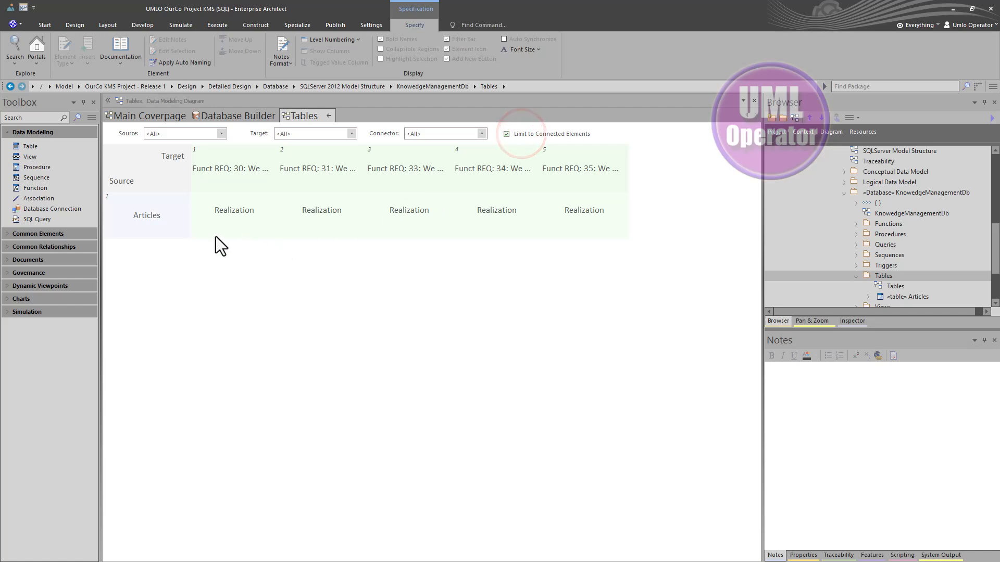
{"action": "left_click", "coordinate": [160, 228]}
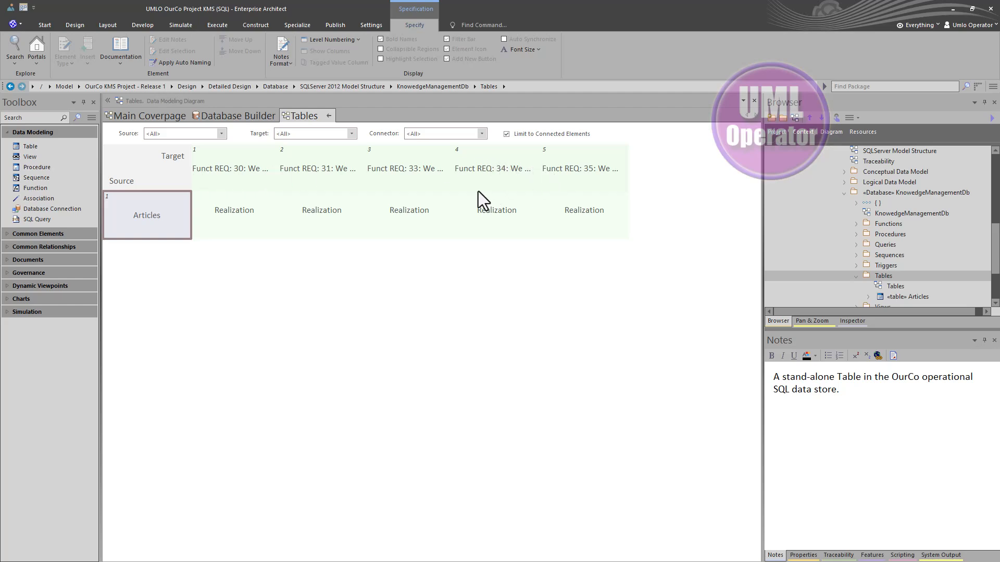
Compare the Articles columns in the Database Builder with the relation matrix, and return Tables to its diagram view.
{"action": "left_click", "coordinate": [243, 117]}
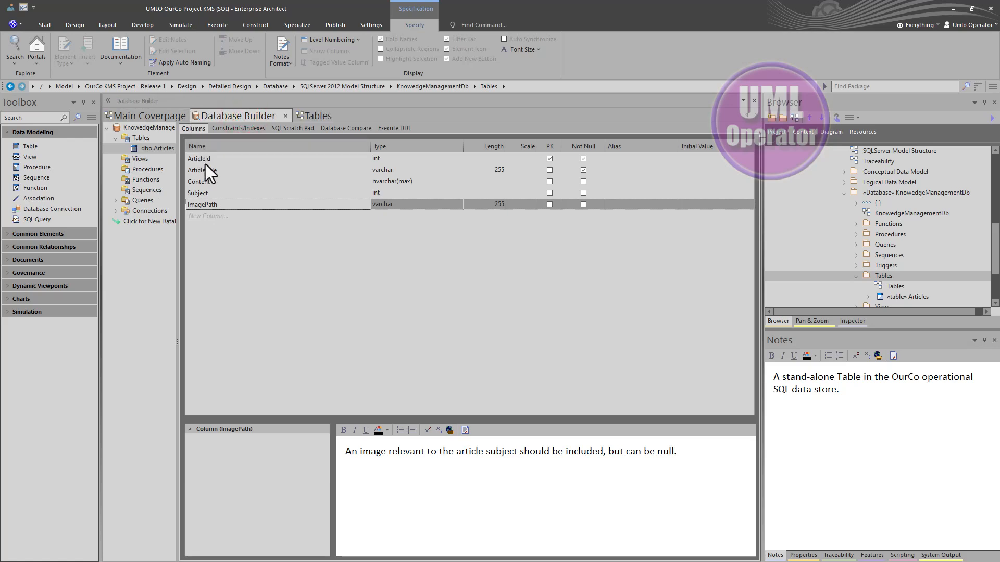
{"action": "left_click", "coordinate": [310, 115]}
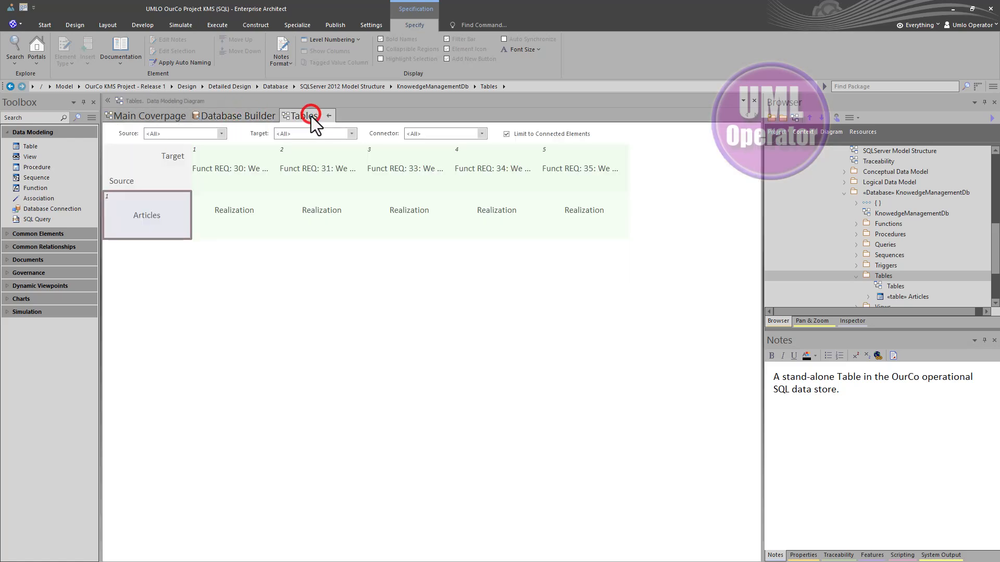
{"action": "left_click", "coordinate": [329, 116]}
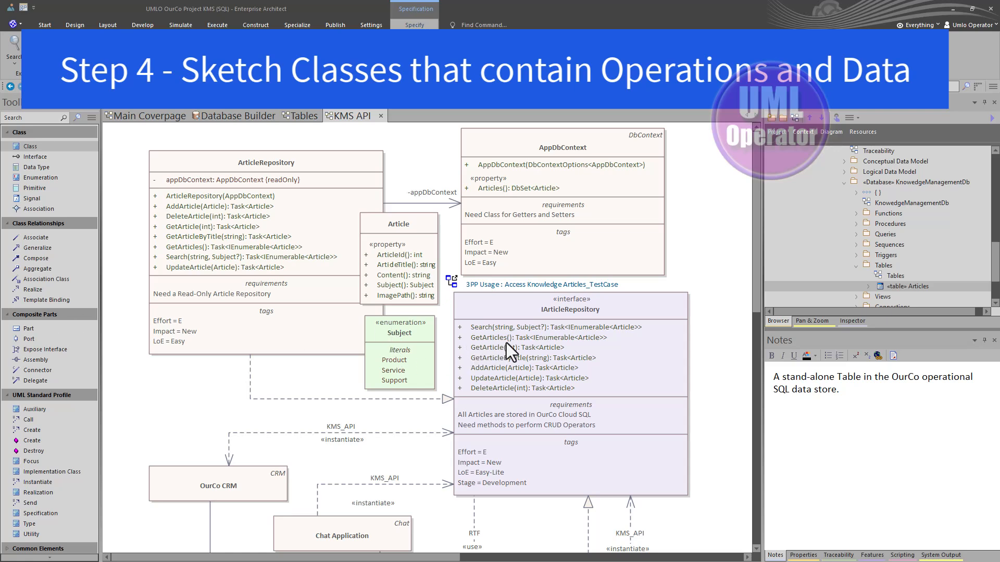
Place the Articles table on the KMS API diagram as a link, overlapping the lower-left corner of the ArticleRepository class.
{"action": "left_click_drag", "start_coordinate": [920, 287], "coordinate": [151, 377]}
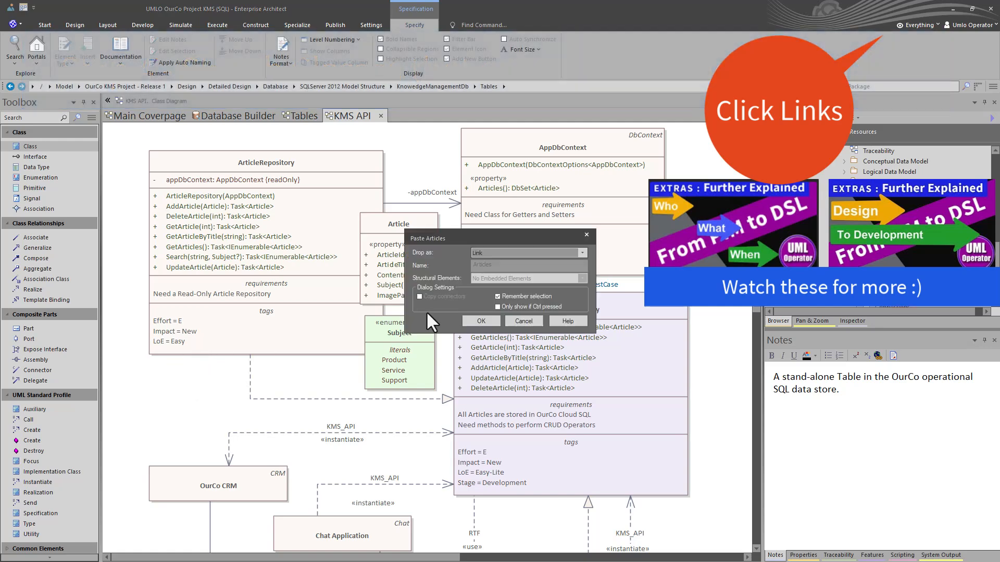
{"action": "left_click", "coordinate": [475, 319]}
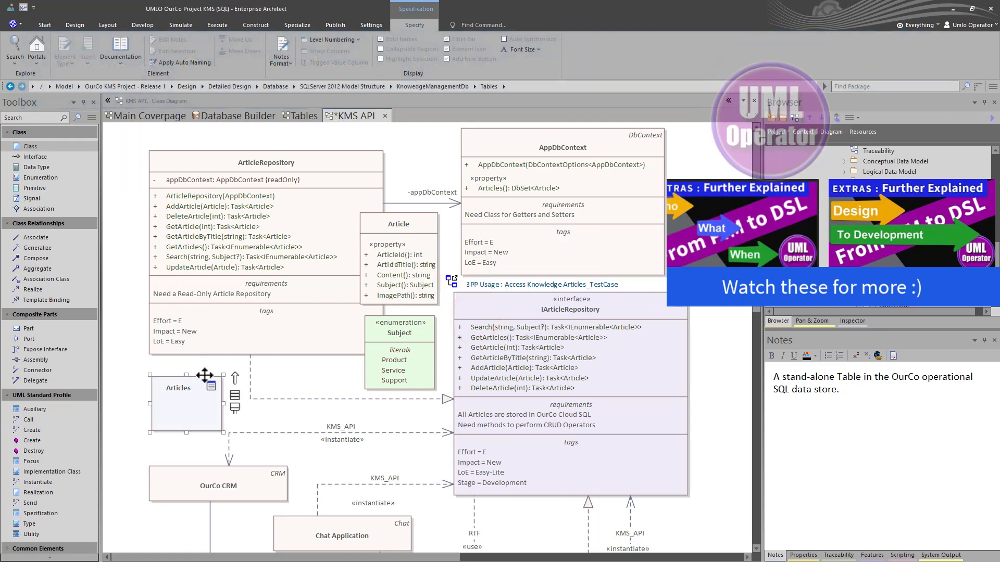
{"action": "left_click_drag", "start_coordinate": [190, 401], "coordinate": [176, 359]}
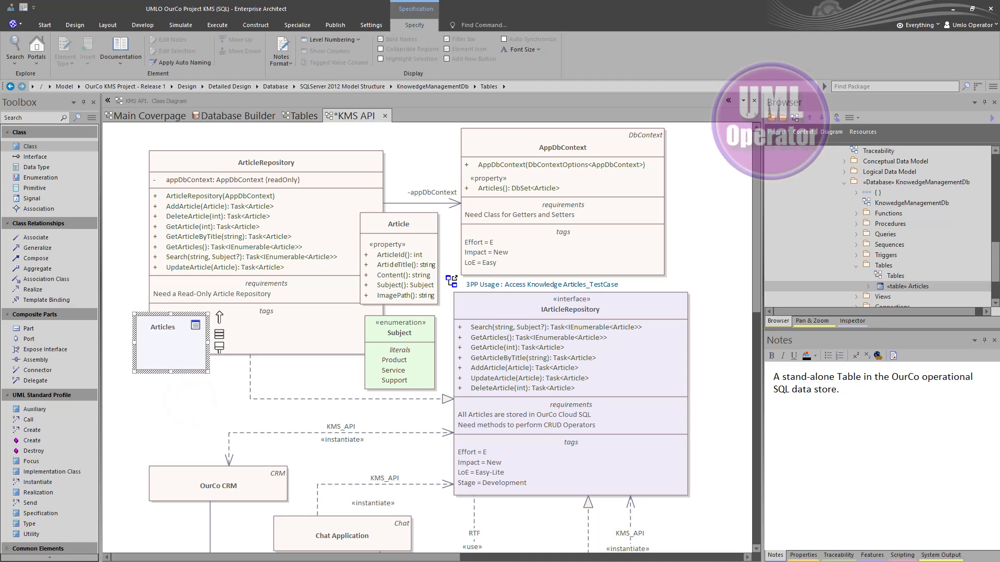
Read the notes of the Article class and IArticleRepository interface, and review the KMS API diagram's element appearance and compartment options without changing them.
{"action": "left_click", "coordinate": [415, 253]}
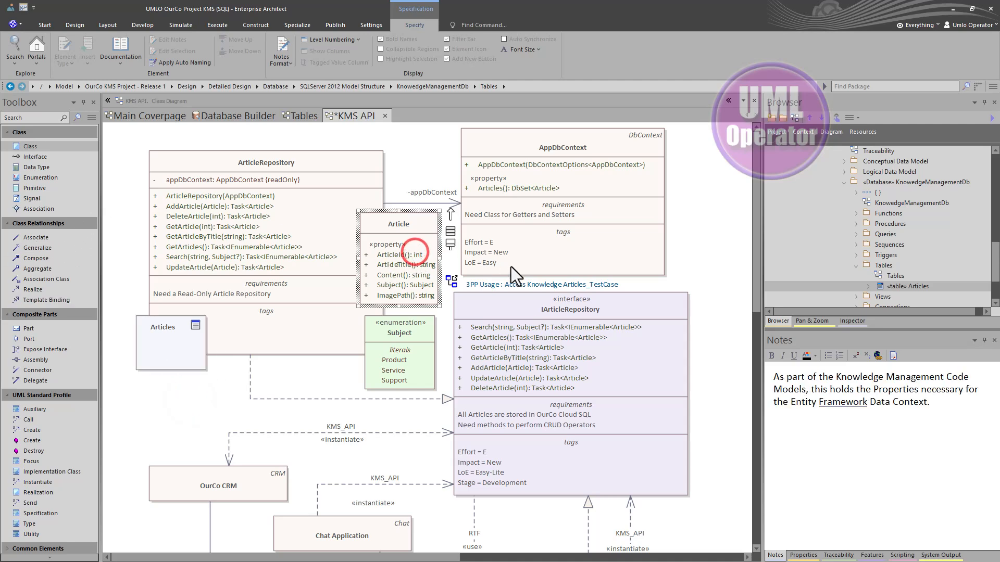
{"action": "left_click", "coordinate": [529, 328]}
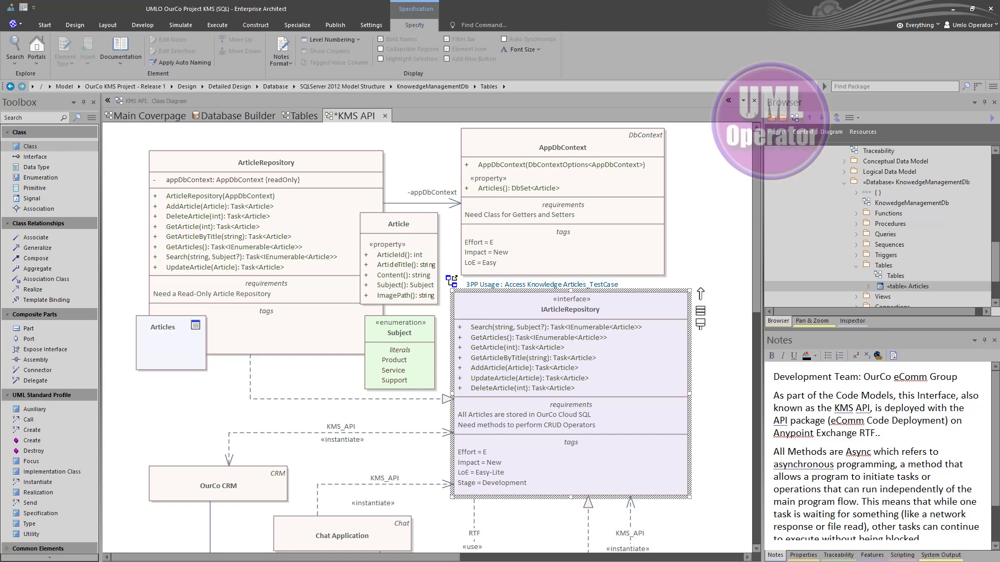
{"action": "double_click", "coordinate": [179, 416]}
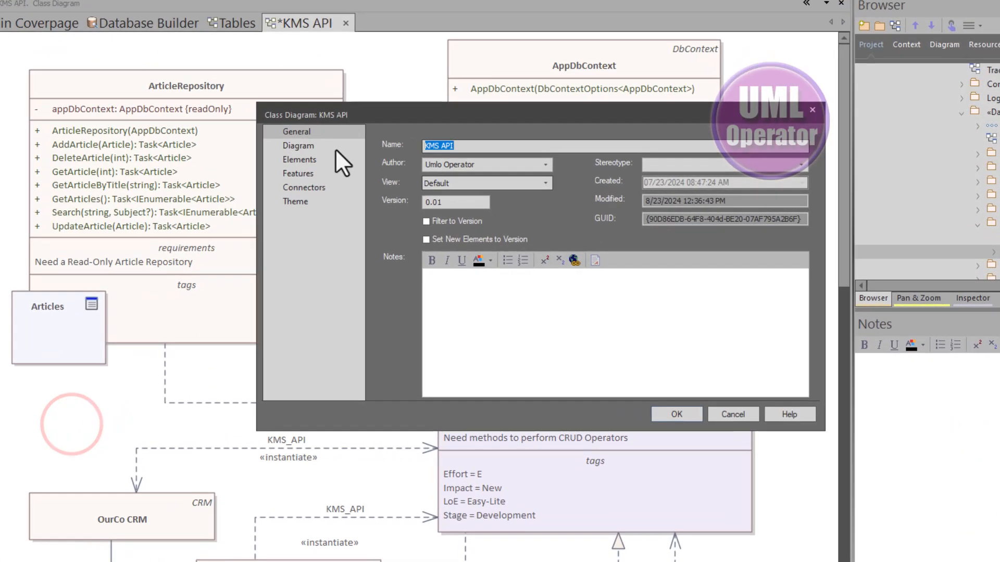
{"action": "left_click", "coordinate": [300, 158]}
{"action": "scroll", "coordinate": [453, 318], "scroll_direction": "down", "scroll_amount": 1}
{"action": "scroll", "coordinate": [449, 329], "scroll_direction": "up", "scroll_amount": 3}
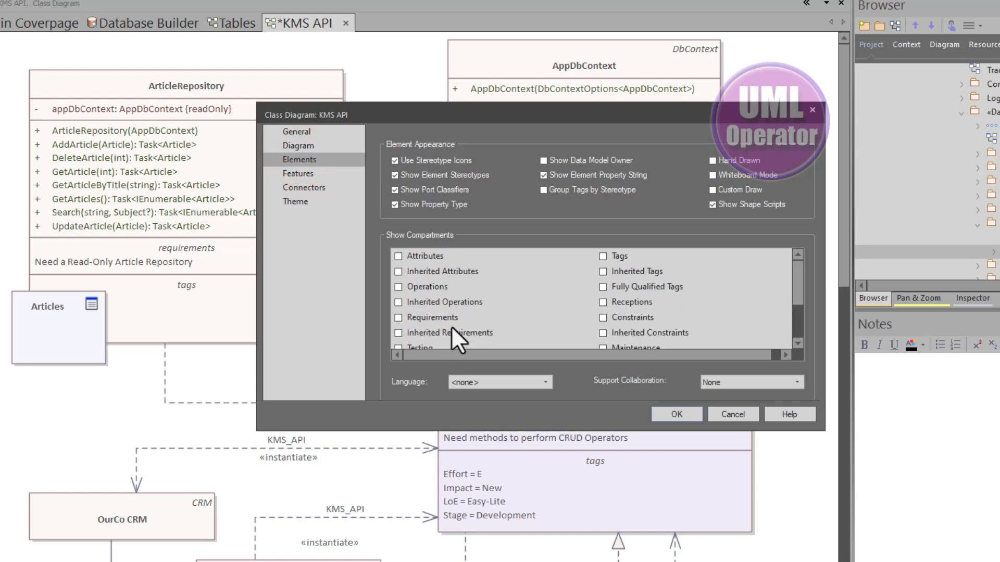
{"action": "left_click", "coordinate": [741, 414]}
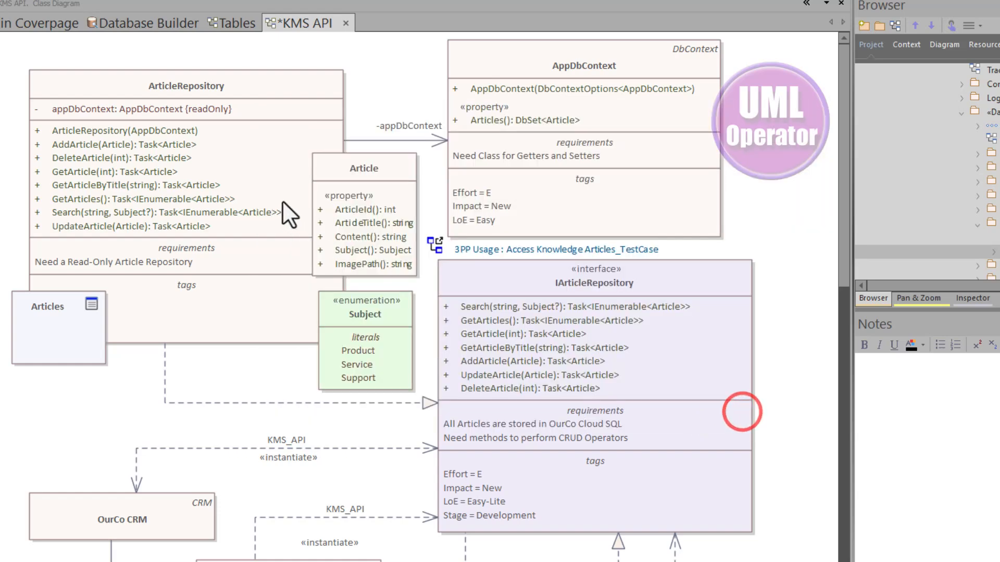
Check which compartments are enabled for the ArticleRepository class in its compartment visibility settings.
{"action": "right_click", "coordinate": [247, 172]}
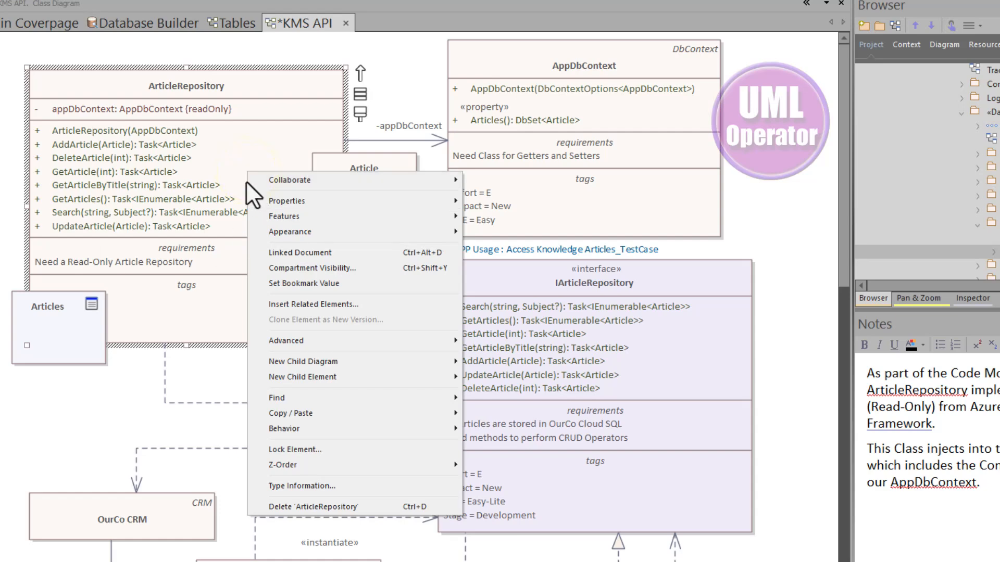
{"action": "left_click", "coordinate": [280, 265]}
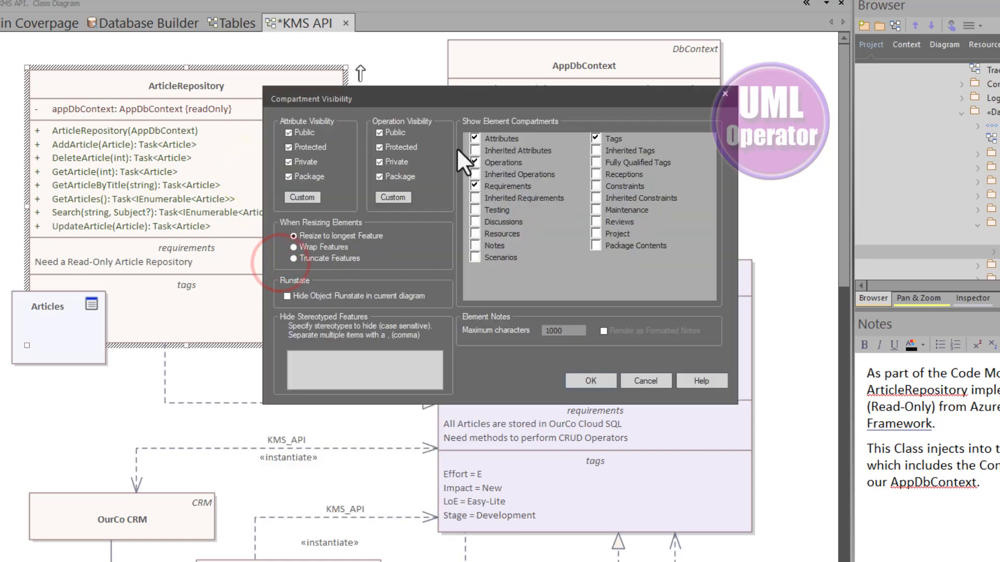
{"action": "left_click", "coordinate": [590, 380]}
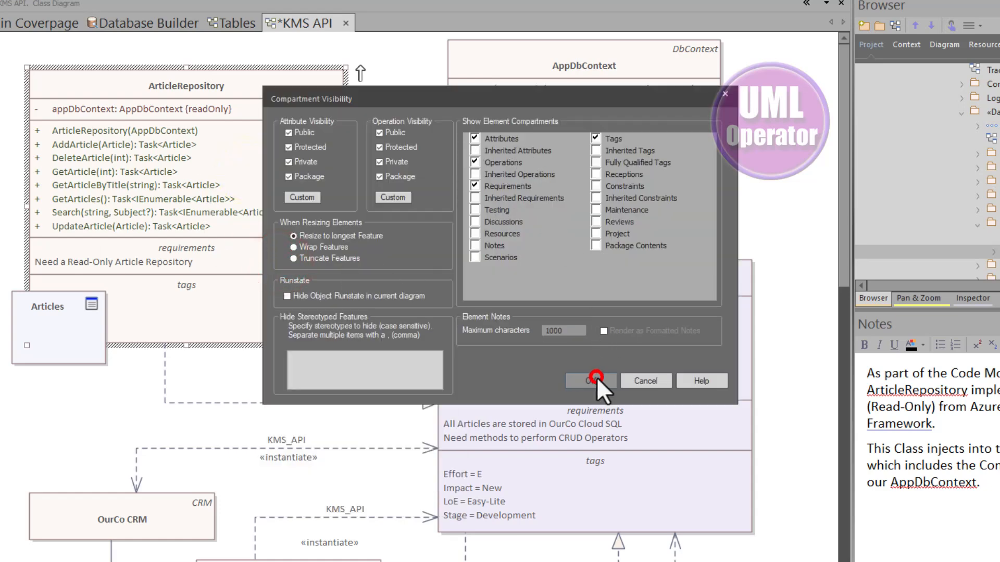
Show the Attributes, Operations and Tags compartments on the Articles table, and move the enlarged element up over ArticleRepository's lower-left corner.
{"action": "left_click", "coordinate": [76, 349]}
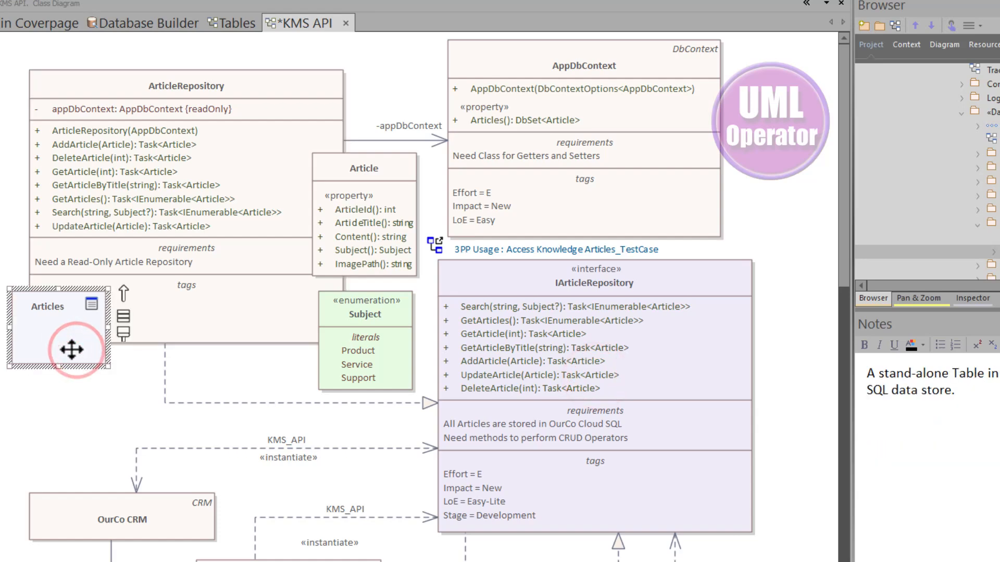
{"action": "right_click", "coordinate": [76, 348]}
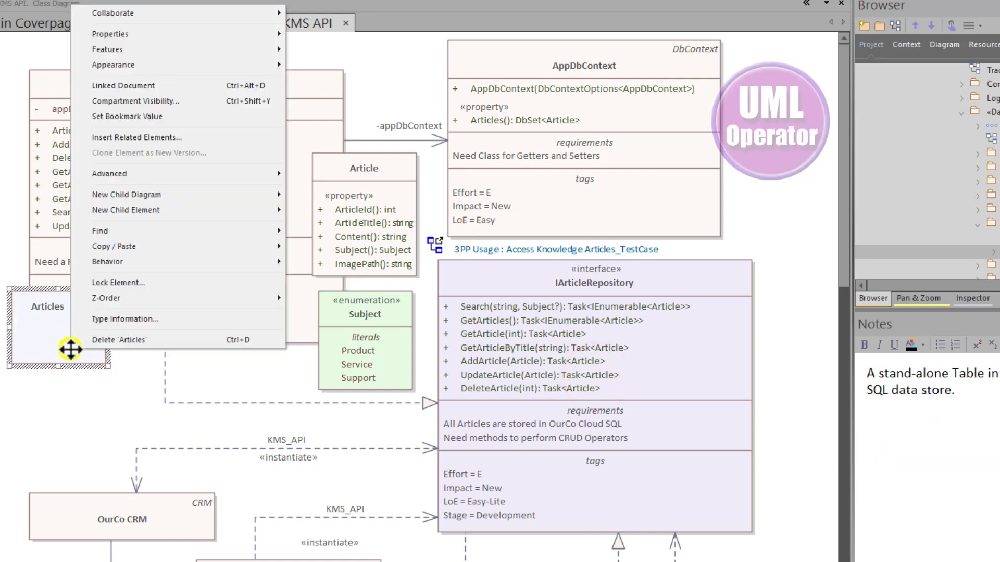
{"action": "left_click", "coordinate": [167, 99]}
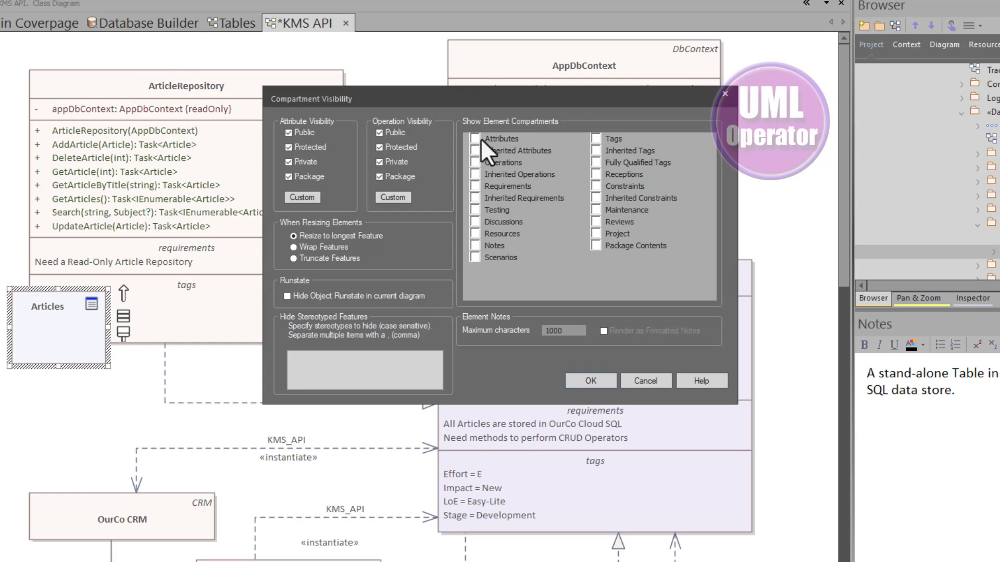
{"action": "left_click", "coordinate": [475, 138]}
{"action": "left_click", "coordinate": [474, 161]}
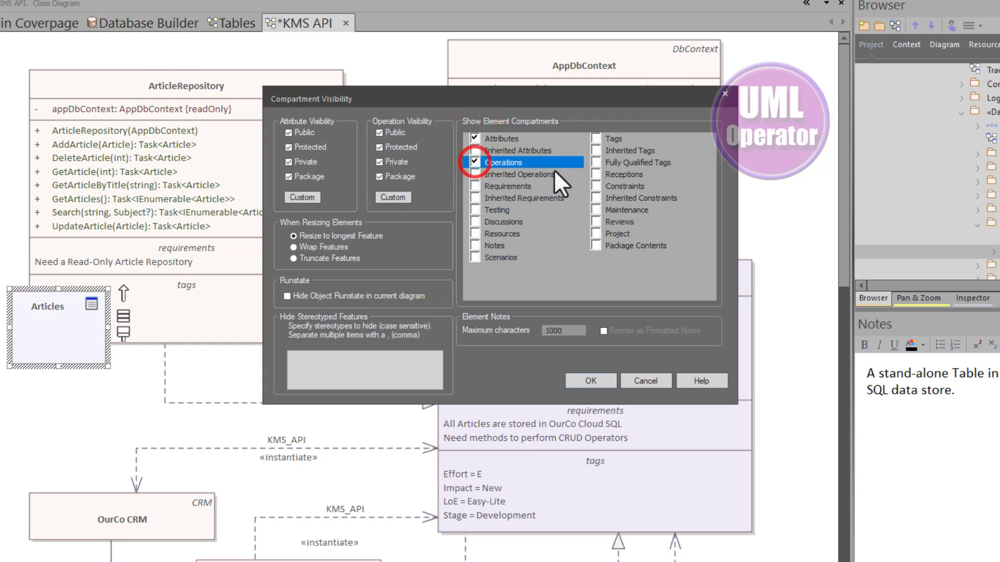
{"action": "left_click", "coordinate": [595, 139]}
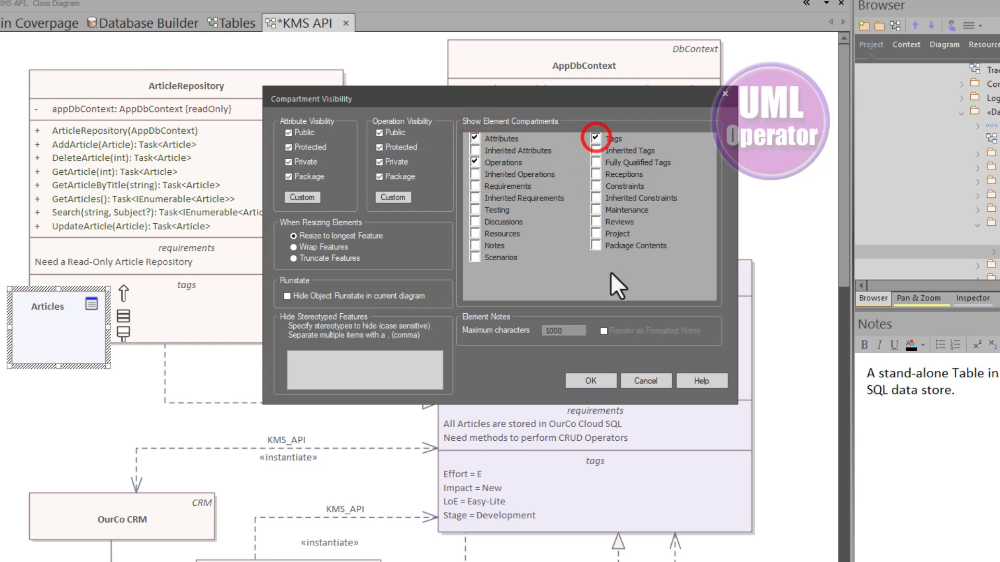
{"action": "left_click", "coordinate": [591, 380]}
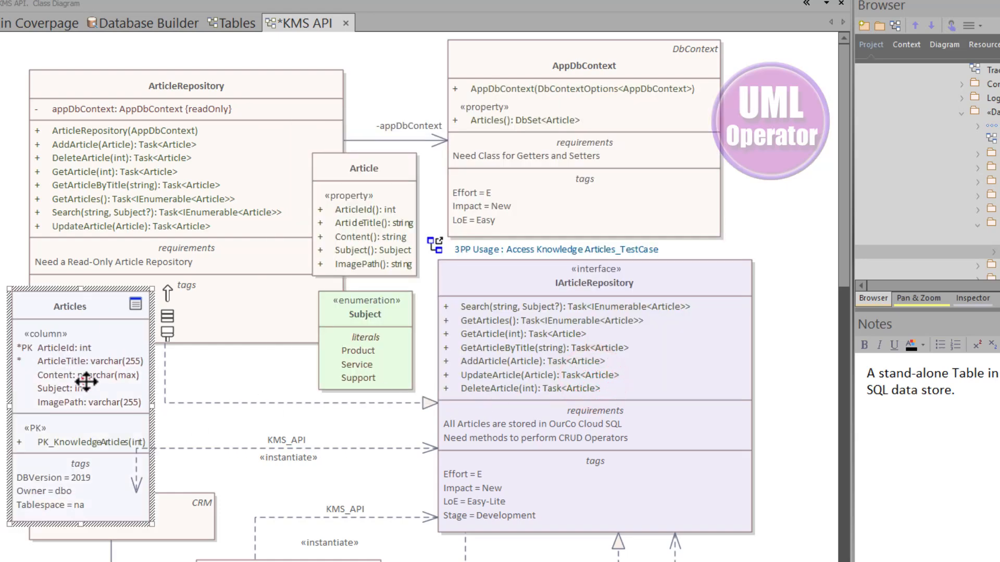
{"action": "left_click_drag", "start_coordinate": [84, 381], "coordinate": [85, 328]}
{"action": "mouse_move", "coordinate": [121, 364]}
{"action": "left_mouse_down"}
{"action": "mouse_move", "coordinate": [82, 368]}
{"action": "mouse_move", "coordinate": [111, 373]}
{"action": "left_mouse_up"}
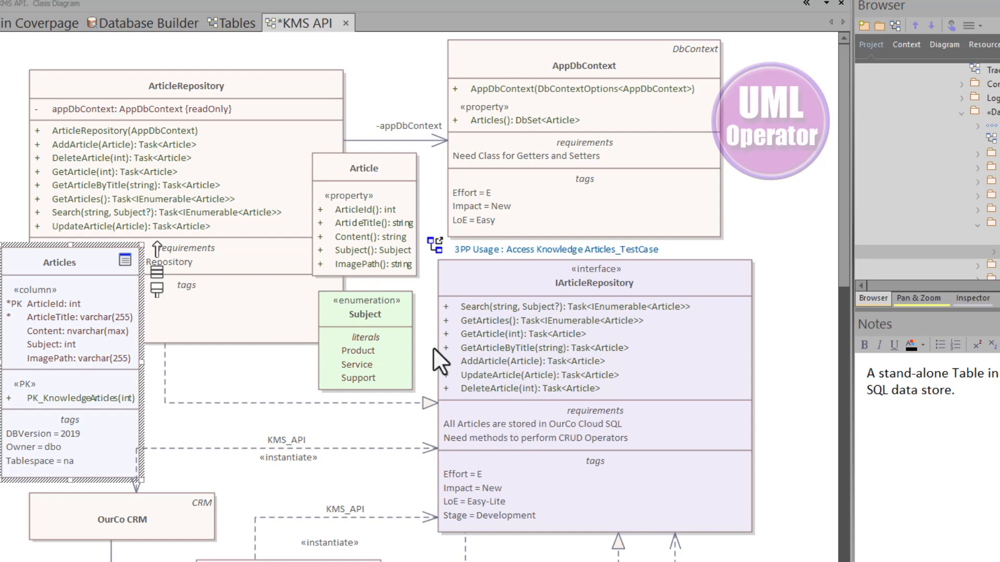
Remove the Articles table from the KMS API diagram.
{"action": "left_click", "coordinate": [62, 382]}
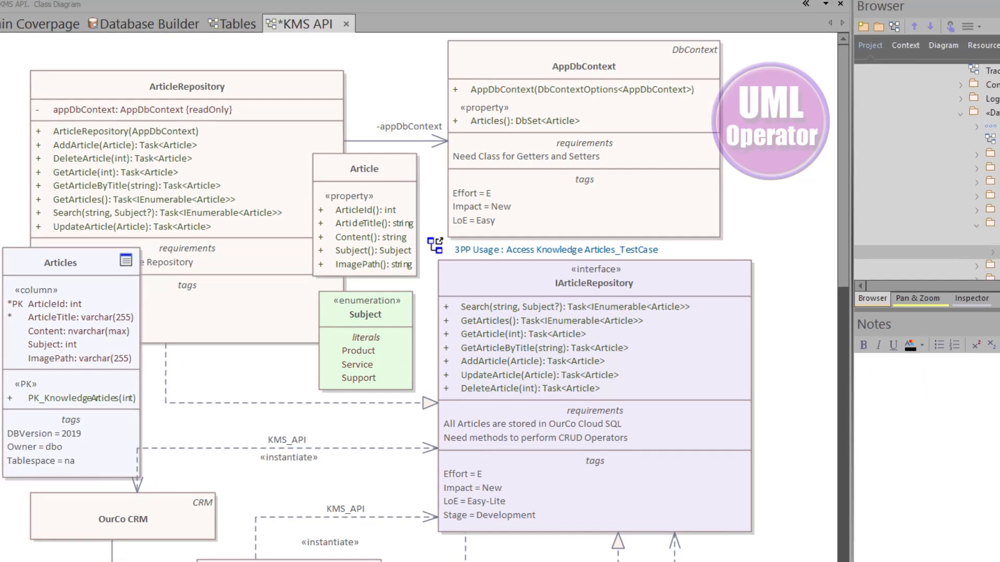
{"action": "left_click", "coordinate": [51, 379]}
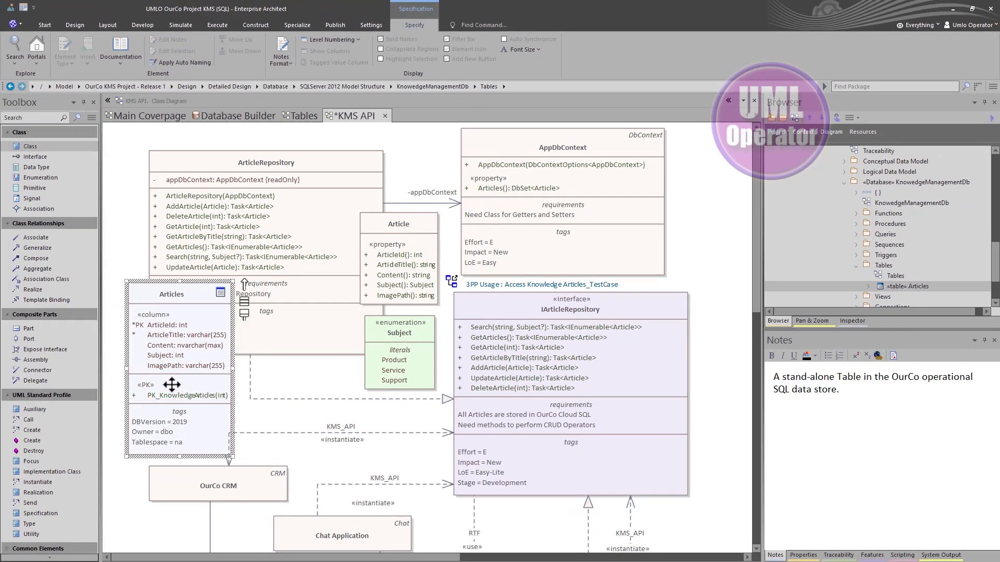
{"action": "key", "text": "Delete"}
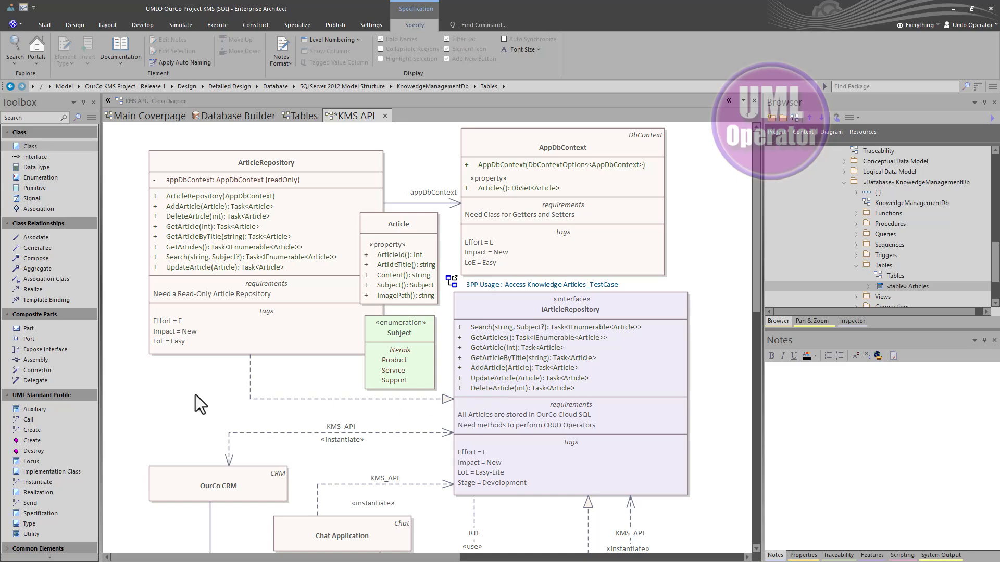
Examine how OurCo CRM, Chat Application, Anypoint Exchange and OurCo eCommerce Platform connect to the IArticleRepository interface.
{"action": "scroll", "coordinate": [185, 415], "scroll_direction": "down", "scroll_amount": 3}
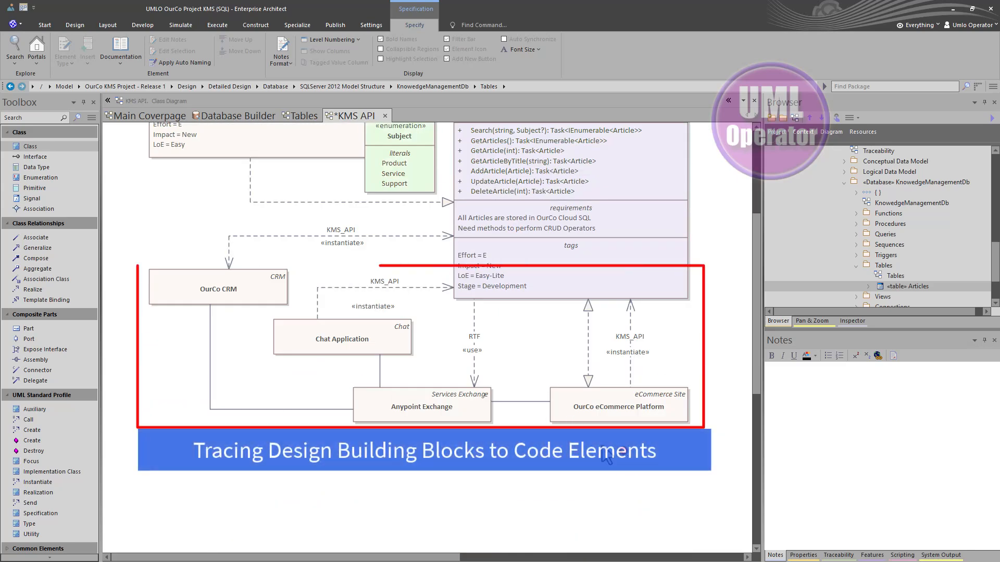
{"action": "left_click_drag", "start_coordinate": [267, 335], "coordinate": [193, 303]}
{"action": "left_click", "coordinate": [191, 410]}
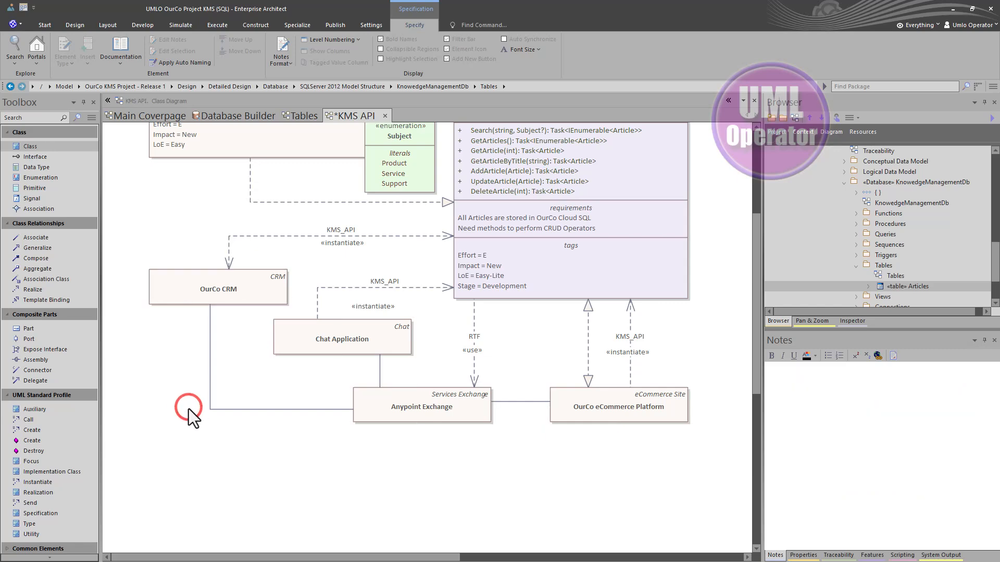
{"action": "scroll", "coordinate": [280, 432], "scroll_direction": "up", "scroll_amount": 3}
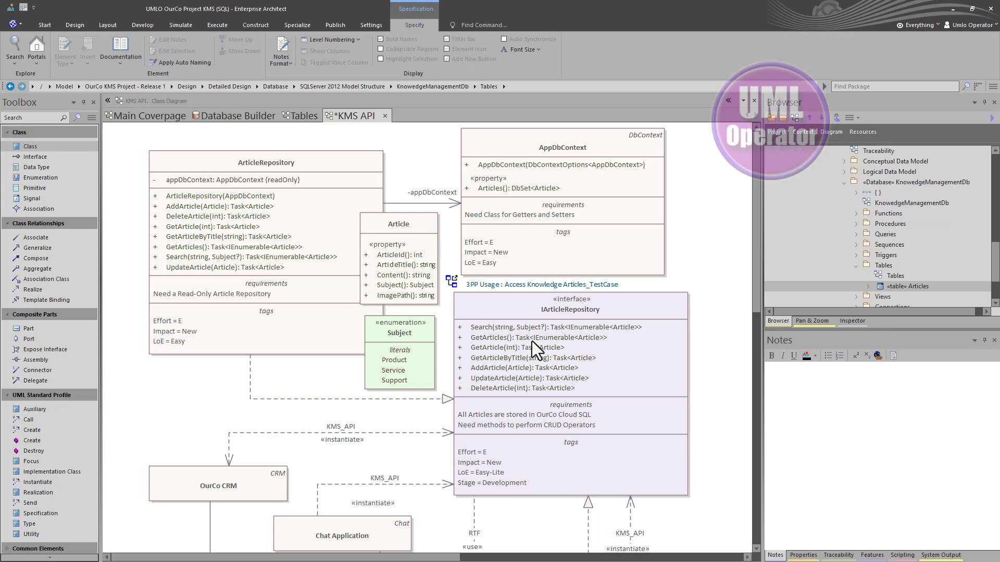
Inspect the name and parameters of IArticleRepository's Search operation in its properties, and close them unchanged.
{"action": "left_click", "coordinate": [518, 320]}
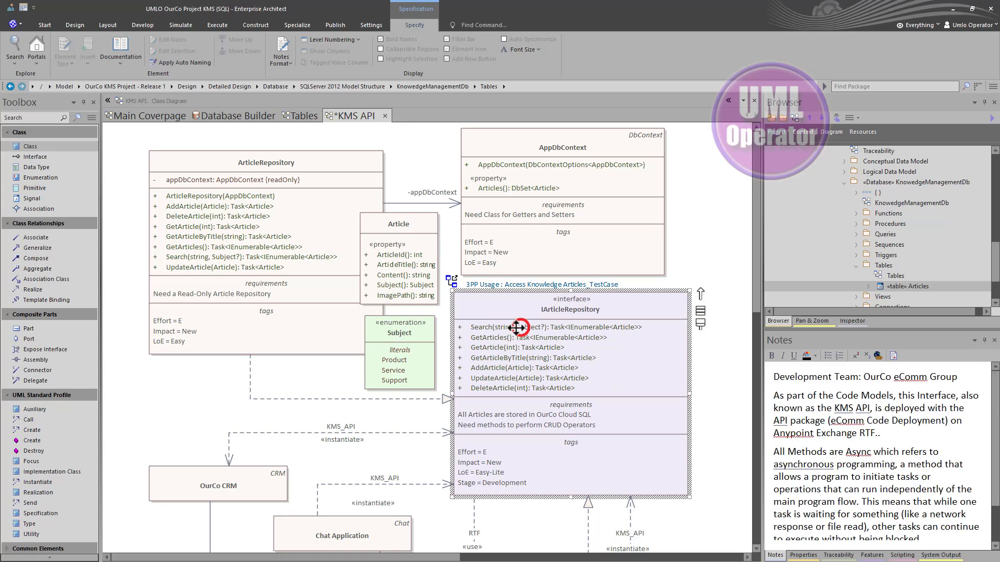
{"action": "left_click", "coordinate": [501, 328]}
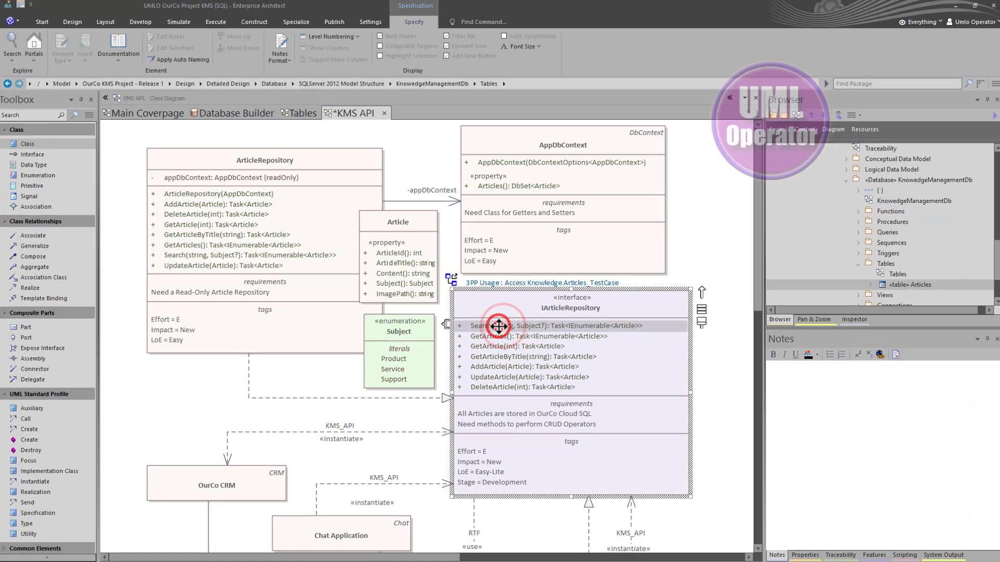
{"action": "double_click", "coordinate": [498, 326]}
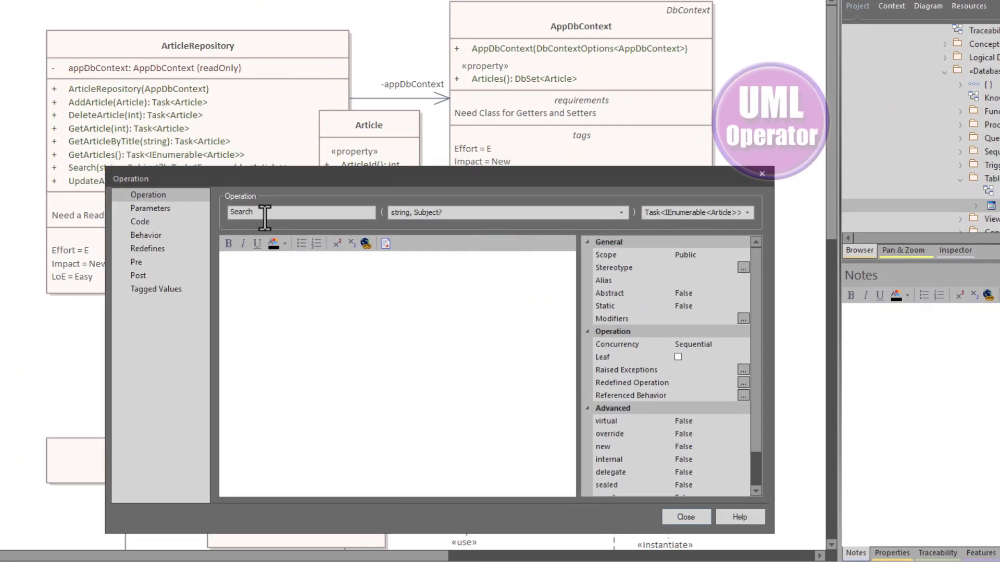
{"action": "left_click", "coordinate": [268, 210]}
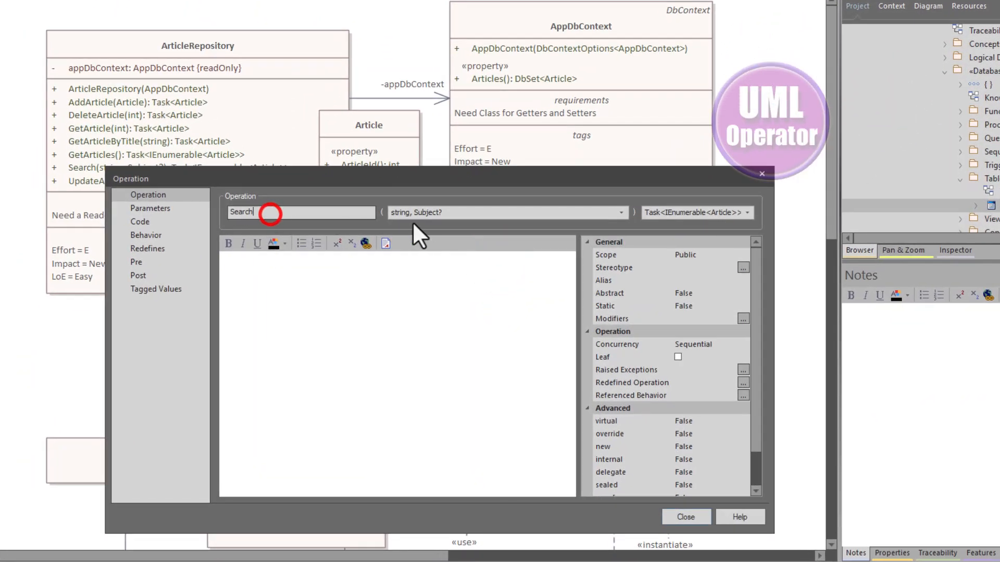
{"action": "left_click", "coordinate": [448, 210]}
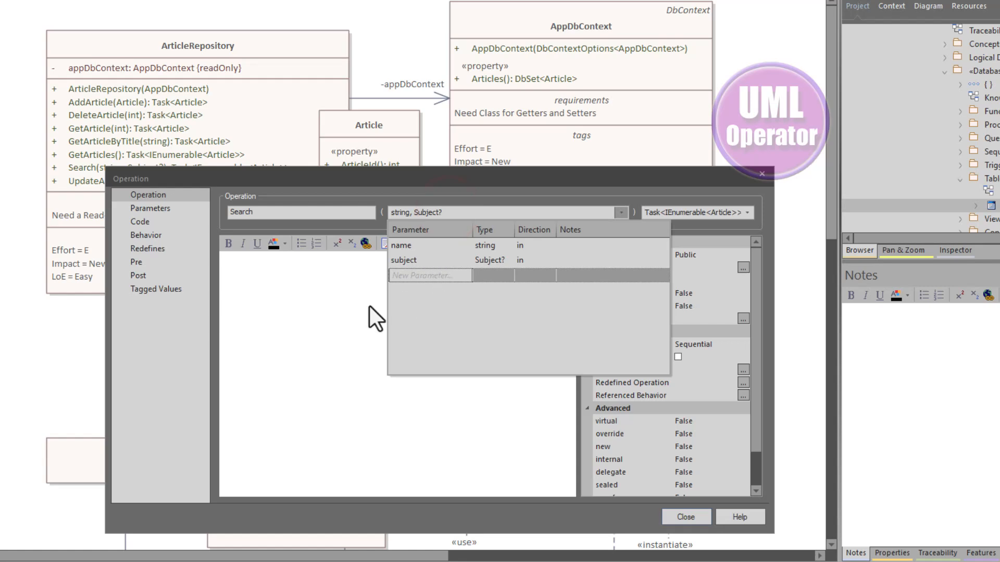
{"action": "left_click", "coordinate": [301, 307]}
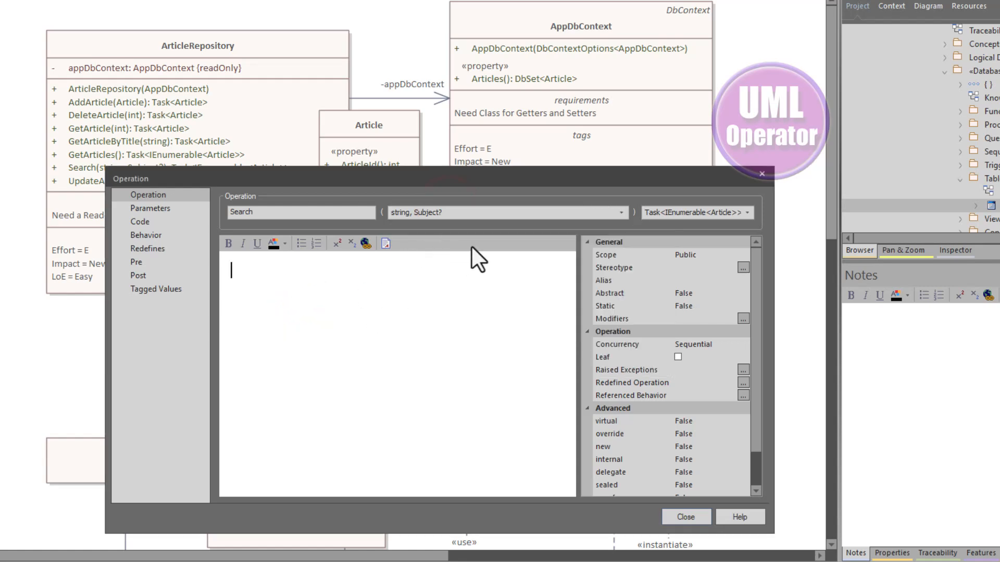
{"action": "left_click", "coordinate": [683, 518]}
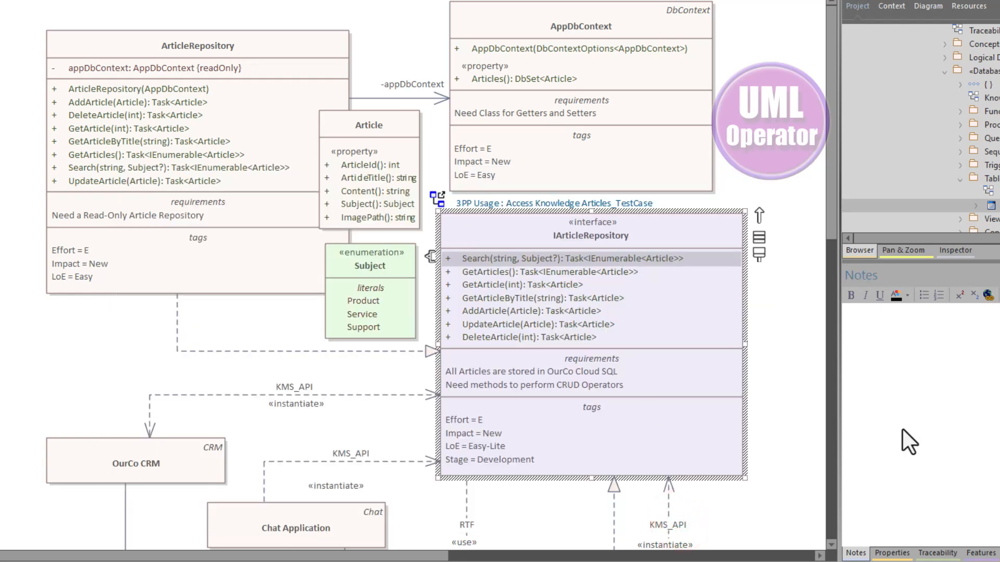
View IArticleRepository's operations in the Features view, clear their sorting by name, and show its attributes.
{"action": "left_click", "coordinate": [972, 554]}
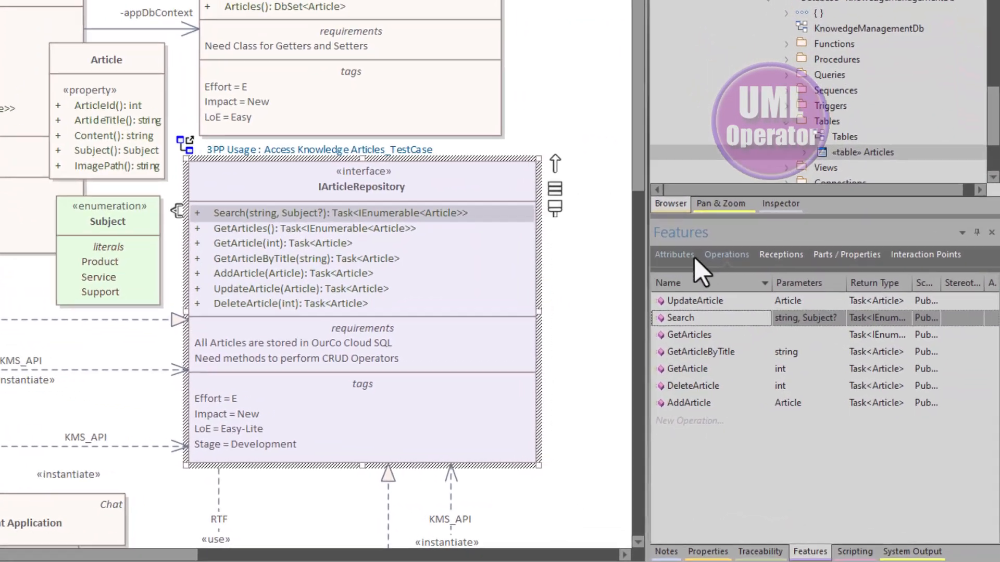
{"action": "left_click", "coordinate": [782, 295]}
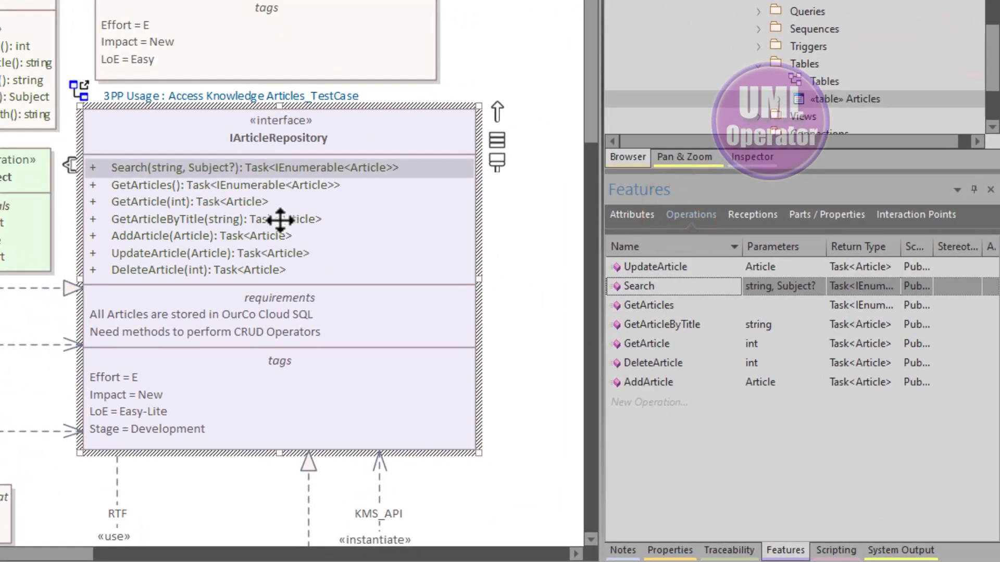
{"action": "left_click", "coordinate": [633, 247]}
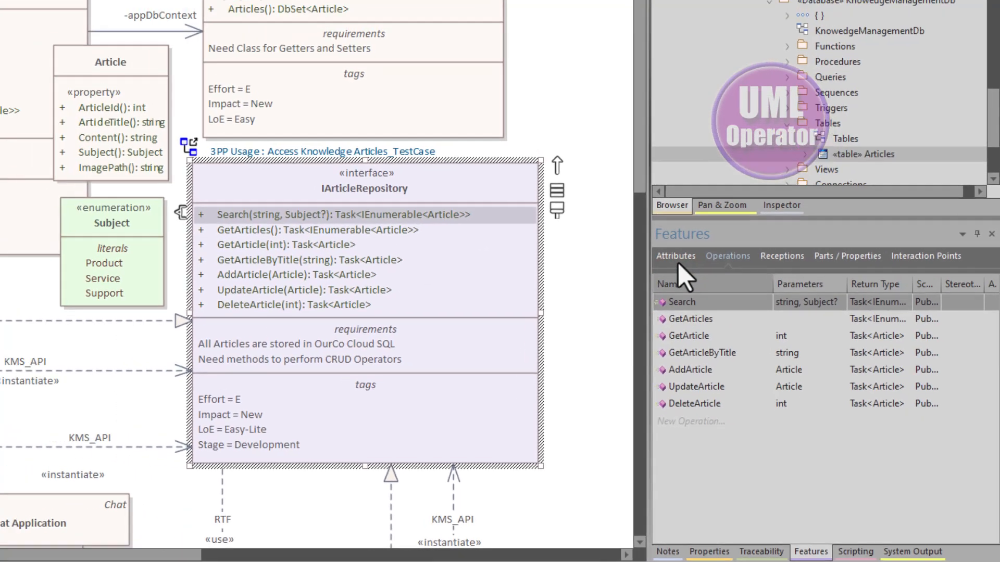
{"action": "left_click", "coordinate": [633, 215]}
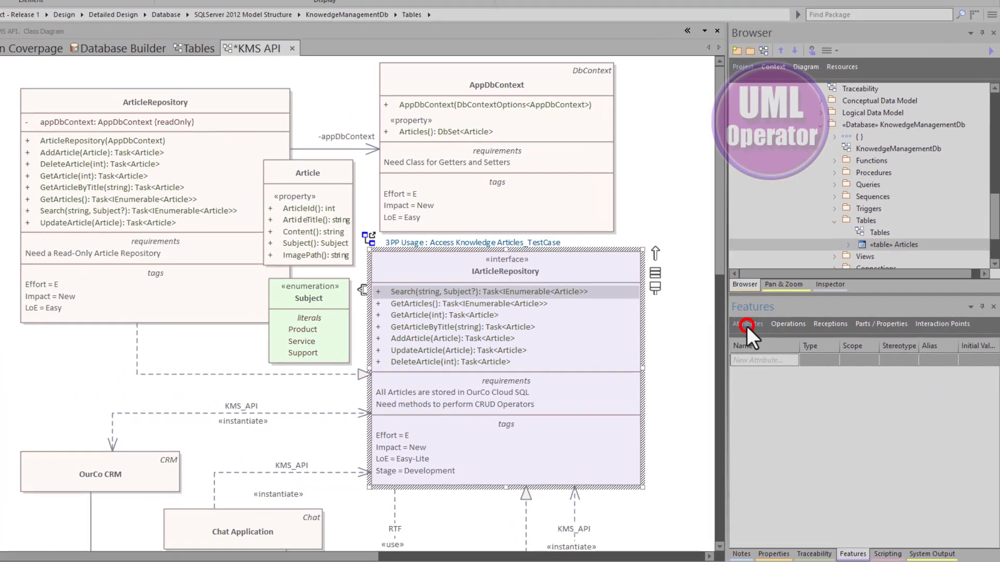
View the attributes of the AppDbContext, ArticleRepository, Subject and Article elements in the Features view.
{"action": "left_click", "coordinate": [462, 180]}
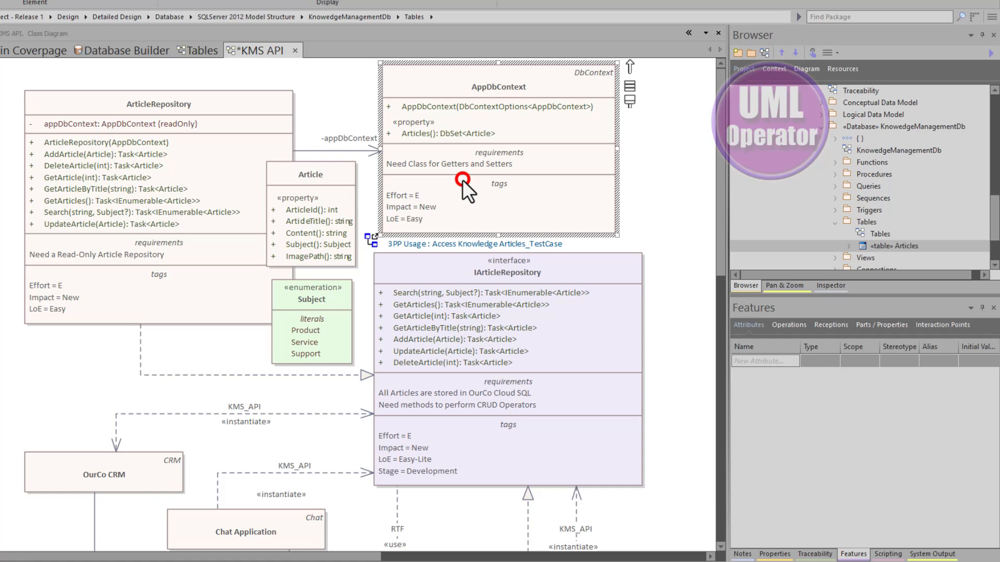
{"action": "left_click", "coordinate": [117, 193]}
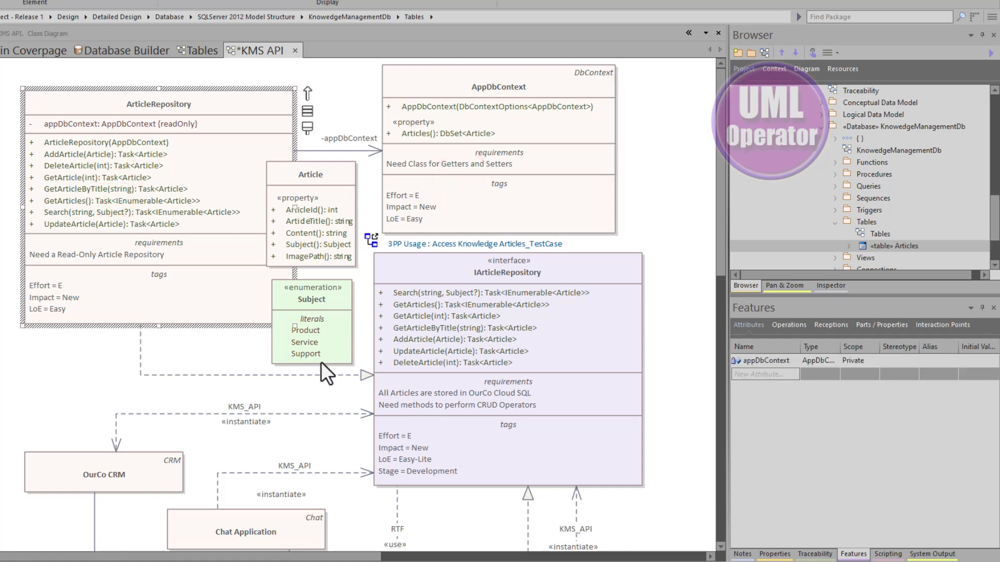
{"action": "left_click", "coordinate": [303, 346]}
{"action": "left_click", "coordinate": [294, 237]}
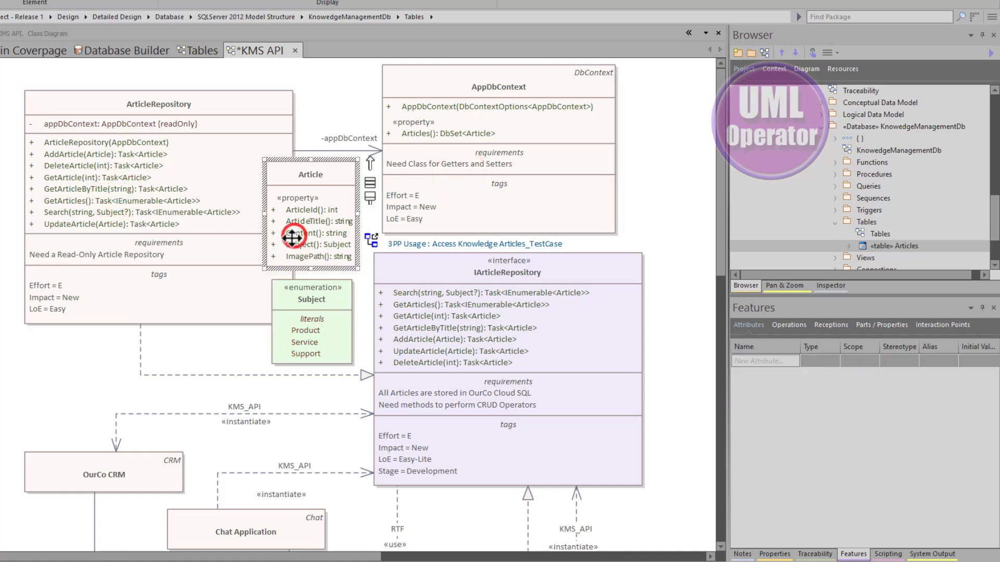
Switch the KMS API diagram to Specification View, saving the diagram's pending changes.
{"action": "right_click", "coordinate": [65, 365]}
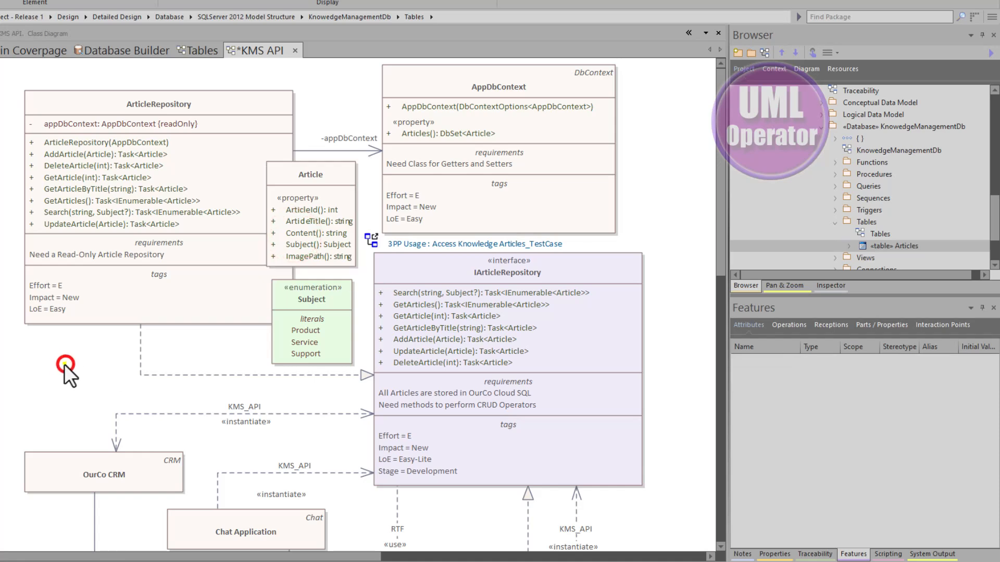
{"action": "mouse_move", "coordinate": [132, 159]}
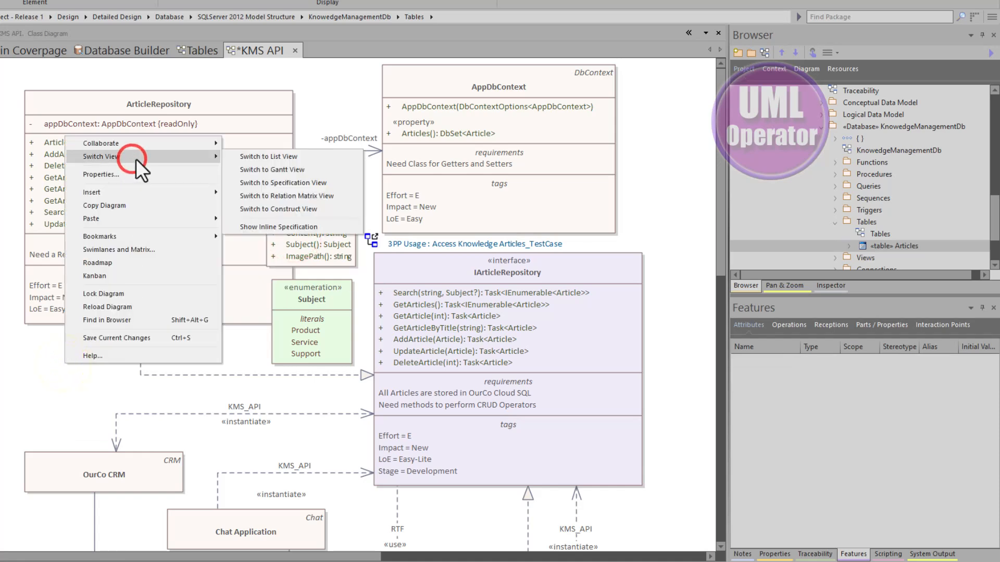
{"action": "left_click", "coordinate": [256, 184]}
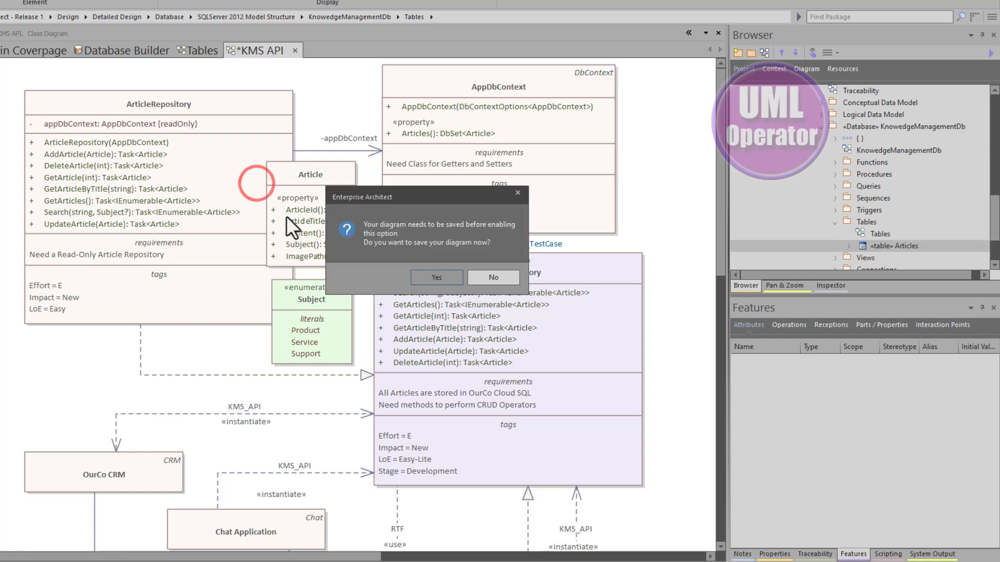
{"action": "left_click", "coordinate": [416, 278]}
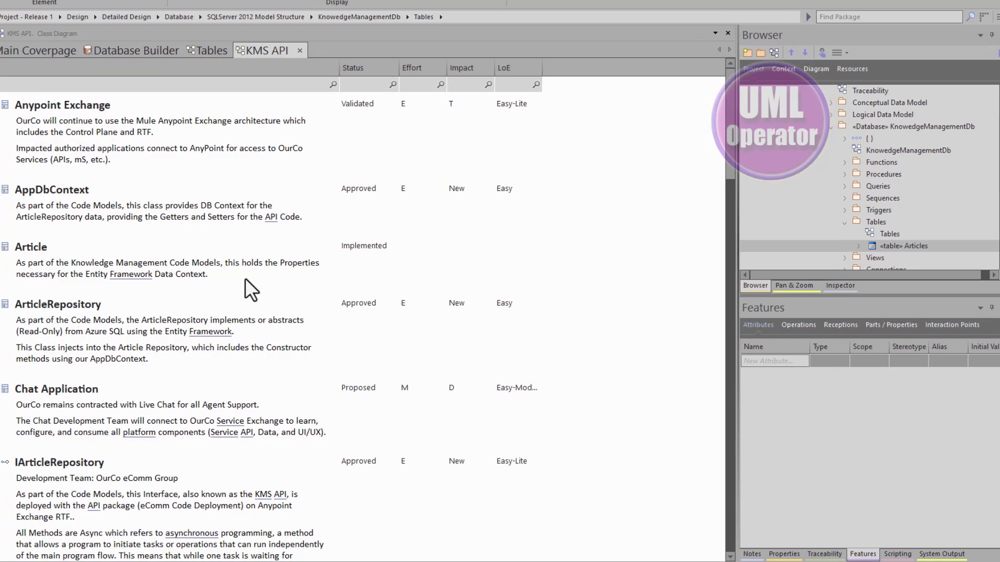
Read the KMS API element descriptions from Anypoint Exchange through IArticleRepository to OurCo CRM, and return to the diagram.
{"action": "scroll", "coordinate": [231, 285], "scroll_direction": "down", "scroll_amount": 1}
{"action": "scroll", "coordinate": [227, 292], "scroll_direction": "up", "scroll_amount": 1}
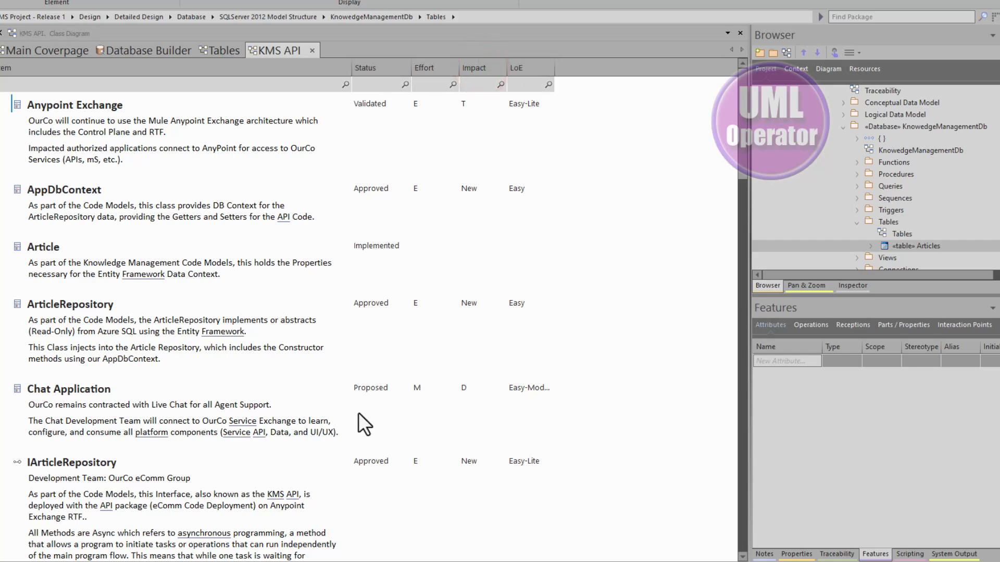
{"action": "scroll", "coordinate": [256, 494], "scroll_direction": "down", "scroll_amount": 3}
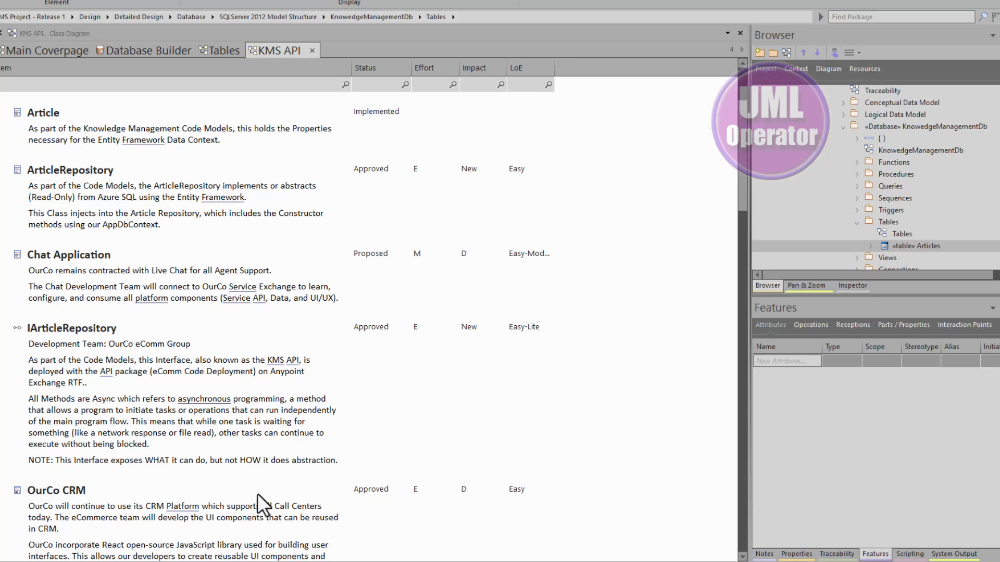
{"action": "left_click", "coordinate": [98, 416]}
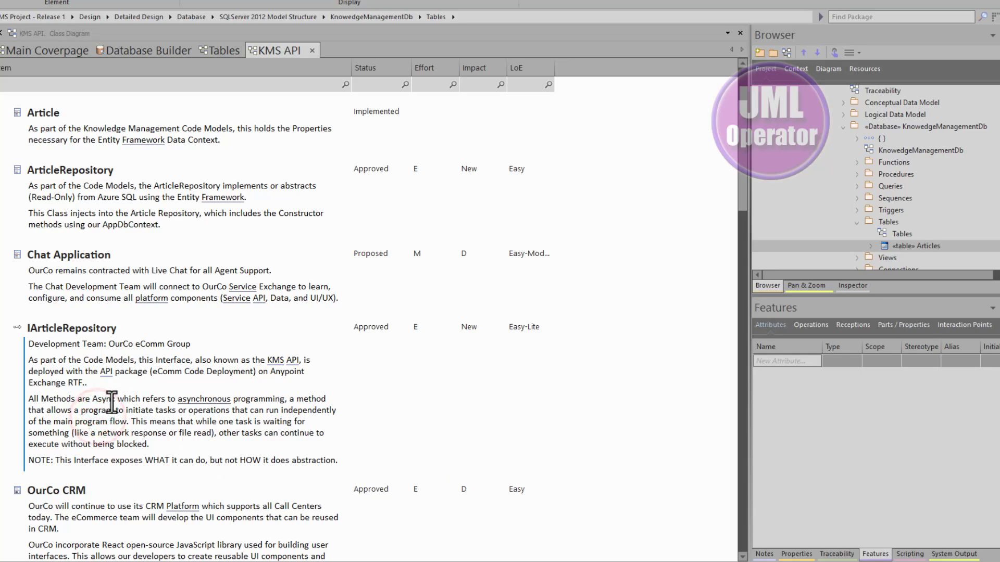
{"action": "scroll", "coordinate": [111, 403], "scroll_direction": "down", "scroll_amount": 3}
{"action": "scroll", "coordinate": [111, 402], "scroll_direction": "down", "scroll_amount": 8}
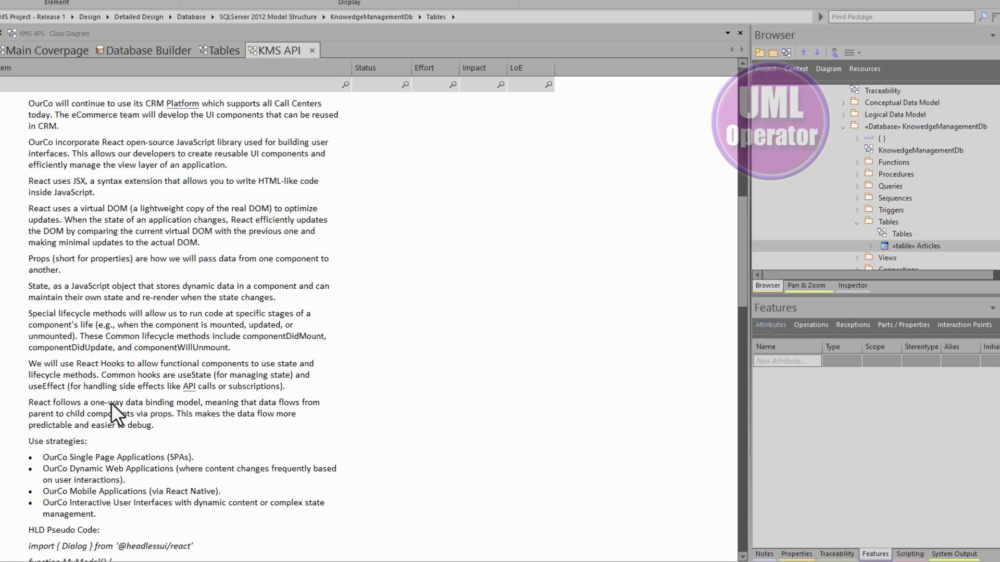
{"action": "scroll", "coordinate": [110, 402], "scroll_direction": "up", "scroll_amount": 16}
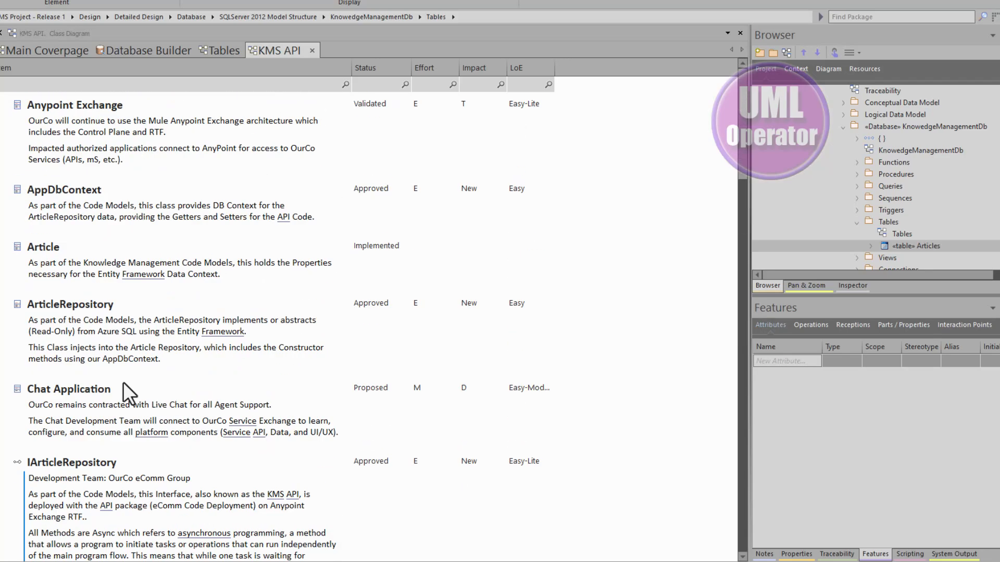
{"action": "left_click", "coordinate": [313, 51]}
Show the KMS API diagram as a Relation Matrix limited to connected elements.
{"action": "right_click", "coordinate": [347, 105]}
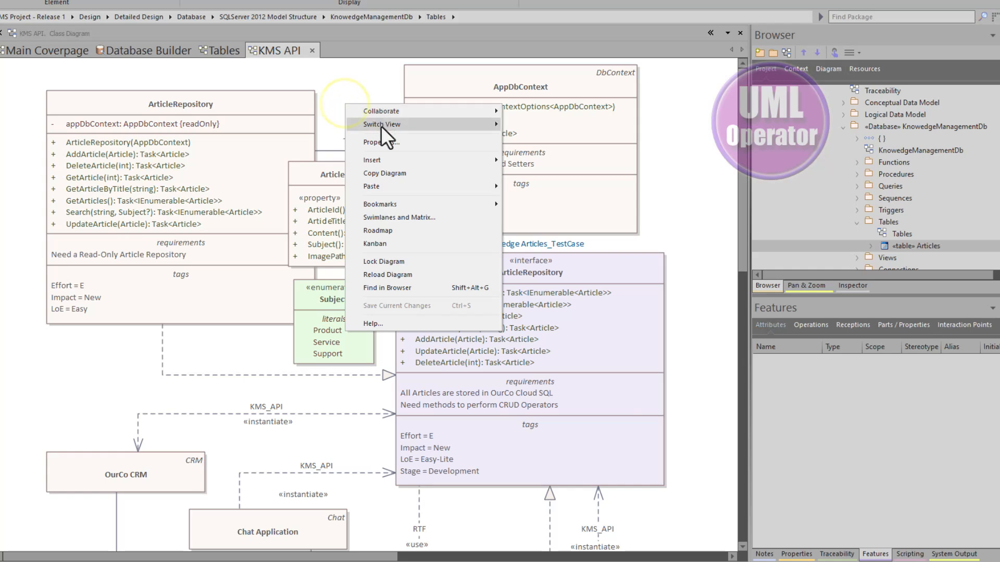
{"action": "mouse_move", "coordinate": [380, 125]}
{"action": "left_click", "coordinate": [548, 167]}
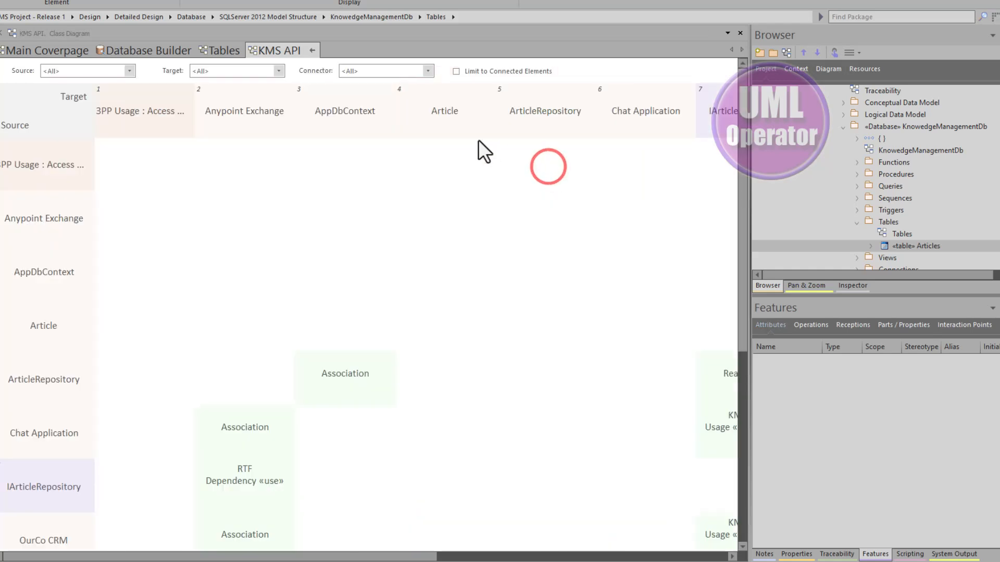
{"action": "left_click", "coordinate": [457, 71]}
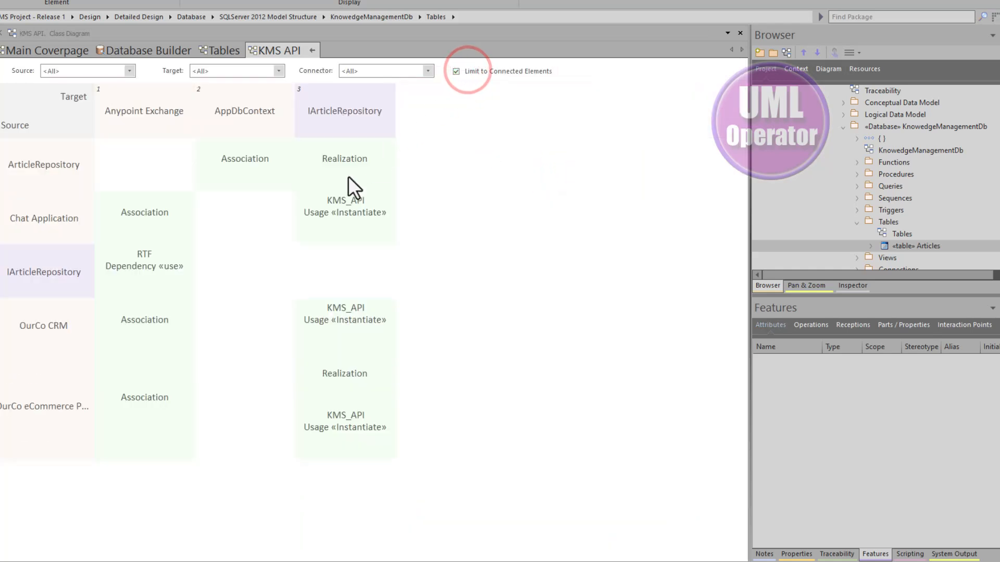
Examine the matrix relationships of IArticleRepository as source, and Anypoint Exchange and IArticleRepository as targets, and return to the diagram.
{"action": "left_click", "coordinate": [50, 273]}
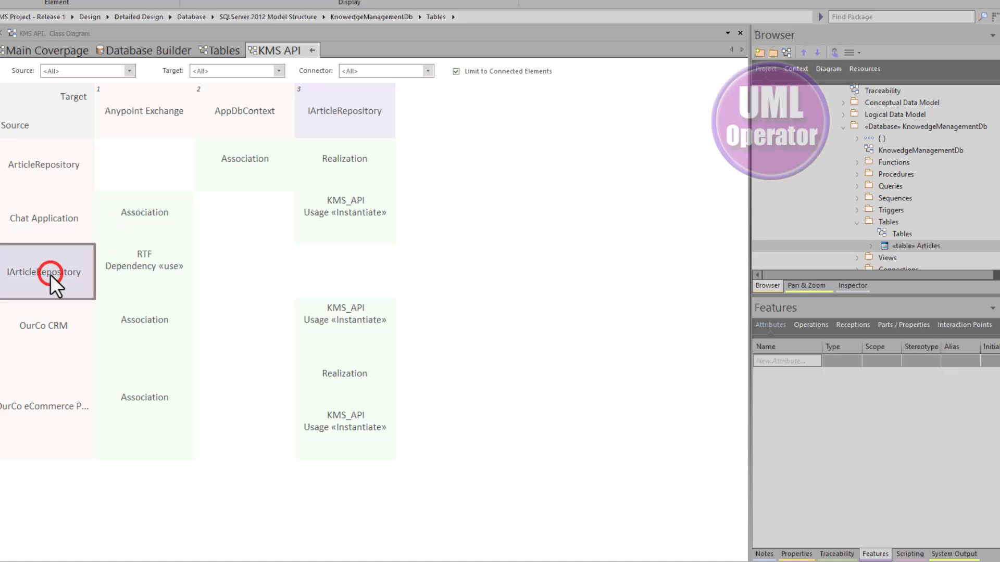
{"action": "left_click", "coordinate": [142, 116]}
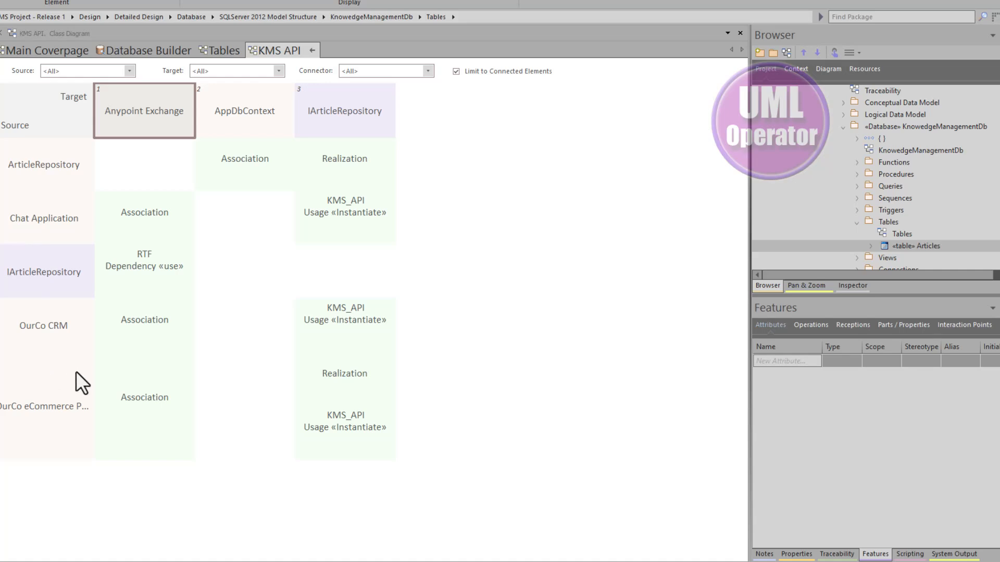
{"action": "left_click", "coordinate": [332, 116]}
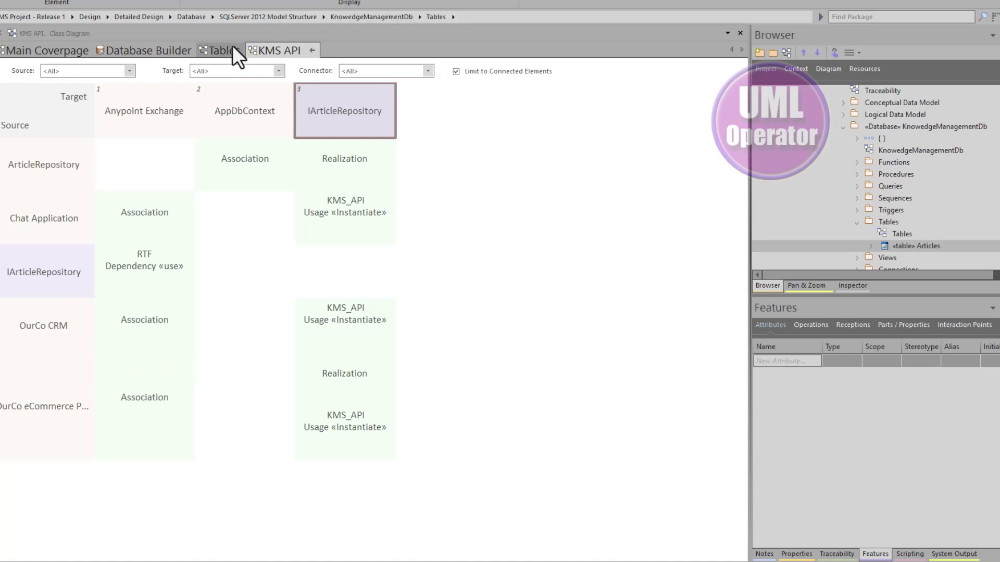
{"action": "left_click", "coordinate": [312, 49]}
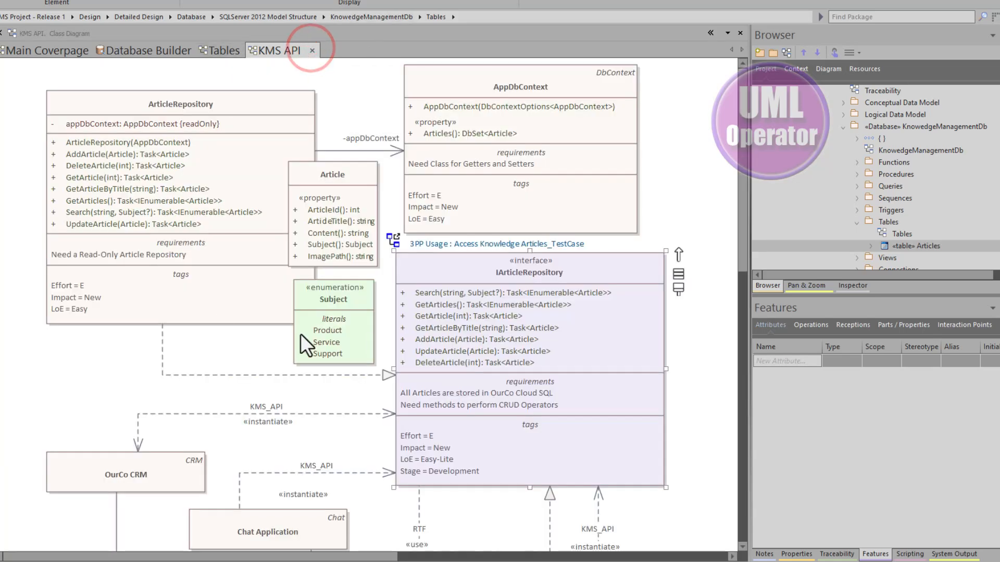